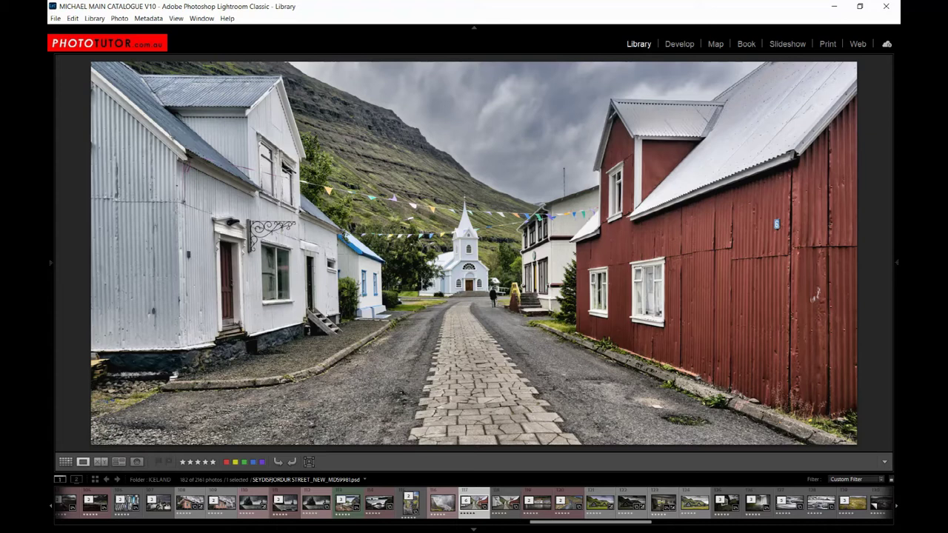
Step: In the external editing preferences, set Photoshop 2021 files to PSD format, ProPhoto RGB color space and 16 bits/component
{"action": "left_click", "coordinate": [72, 18]}
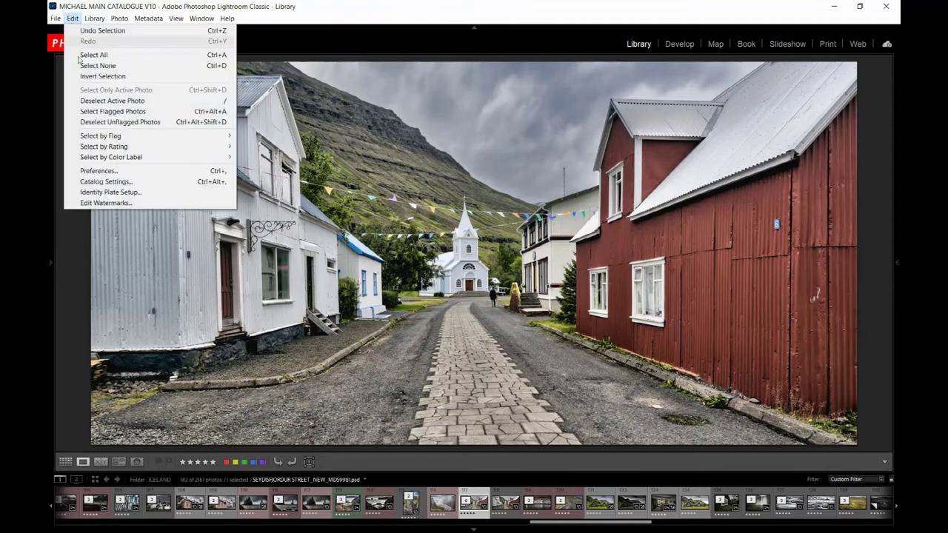
{"action": "left_click", "coordinate": [99, 171]}
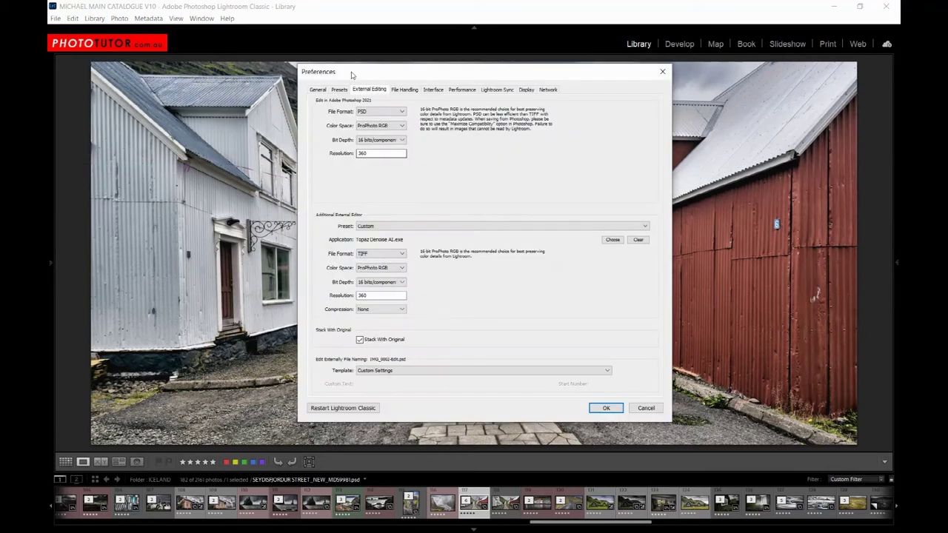
{"action": "left_click", "coordinate": [384, 113]}
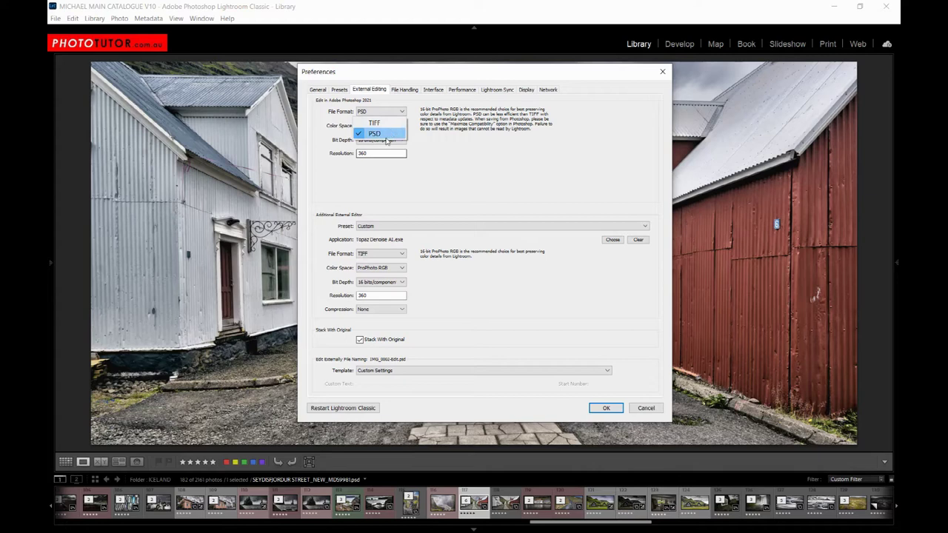
{"action": "left_click", "coordinate": [378, 133]}
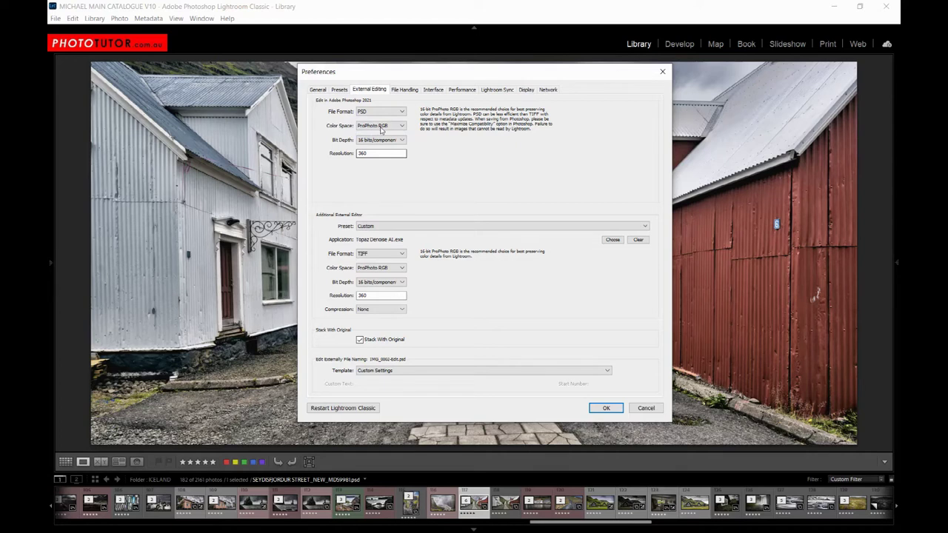
{"action": "left_click", "coordinate": [380, 128]}
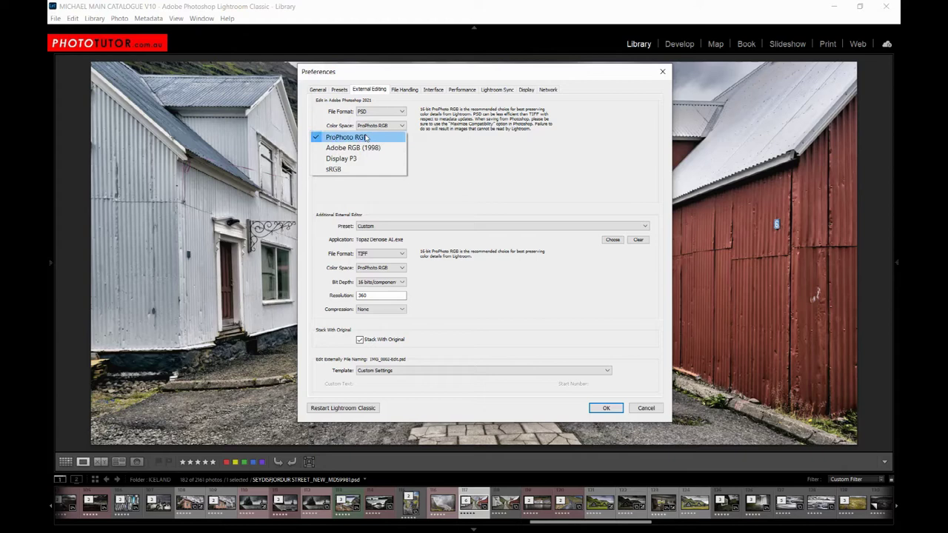
{"action": "left_click", "coordinate": [381, 139]}
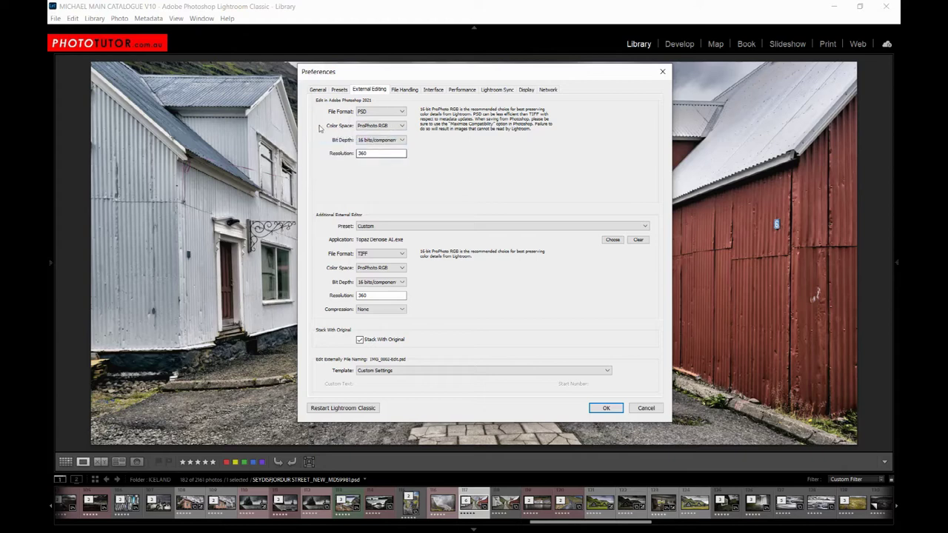
{"action": "left_click", "coordinate": [373, 142]}
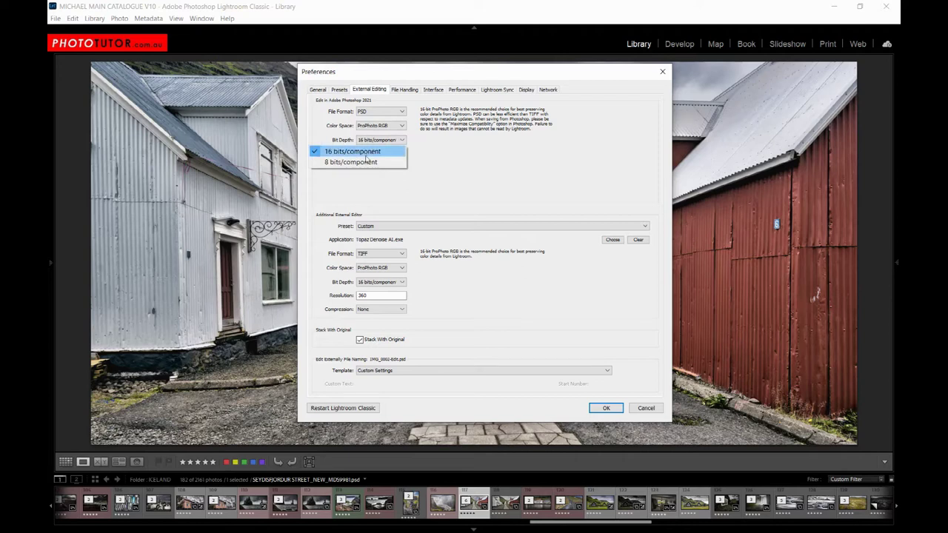
{"action": "left_click", "coordinate": [365, 153]}
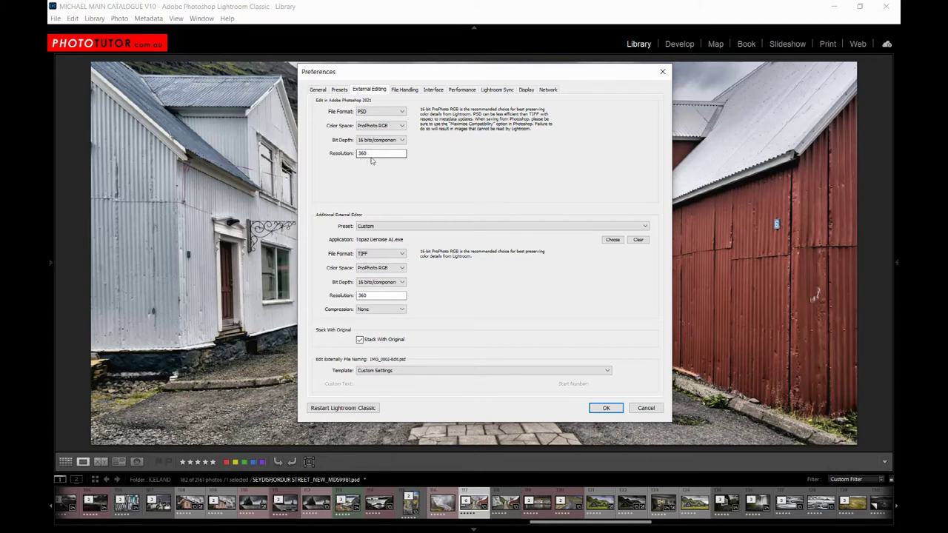
Step: Set the Photoshop external editing resolution to 360 and confirm the preferences
{"action": "double_click", "coordinate": [377, 154]}
{"action": "type", "text": "300"}
{"action": "key", "text": "BackSpace"}
{"action": "key", "text": "BackSpace"}
{"action": "type", "text": "36"}
{"action": "left_click", "coordinate": [604, 408]}
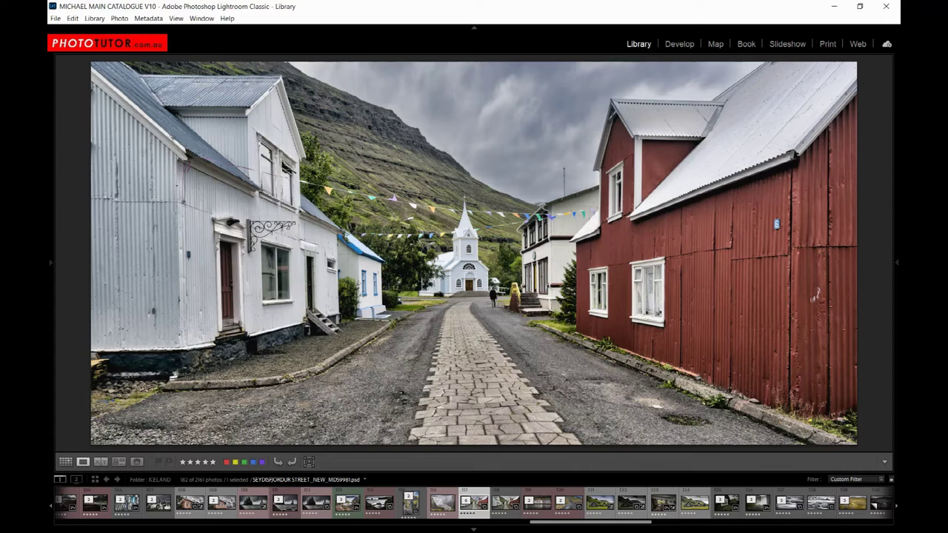
Step: Bring up the options for editing the street photo in Adobe Photoshop 2021, review them and cancel
{"action": "right_click", "coordinate": [495, 174]}
{"action": "mouse_move", "coordinate": [523, 273]}
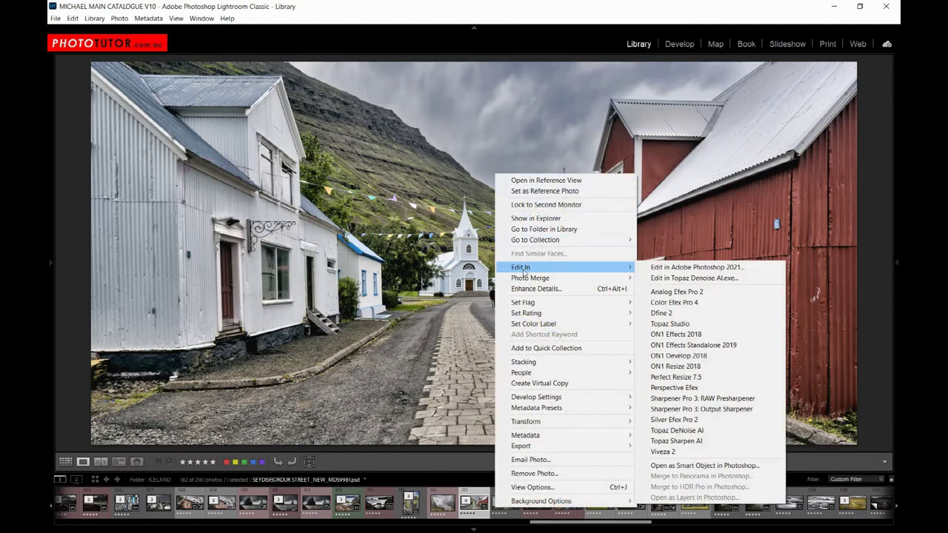
{"action": "left_click", "coordinate": [696, 267]}
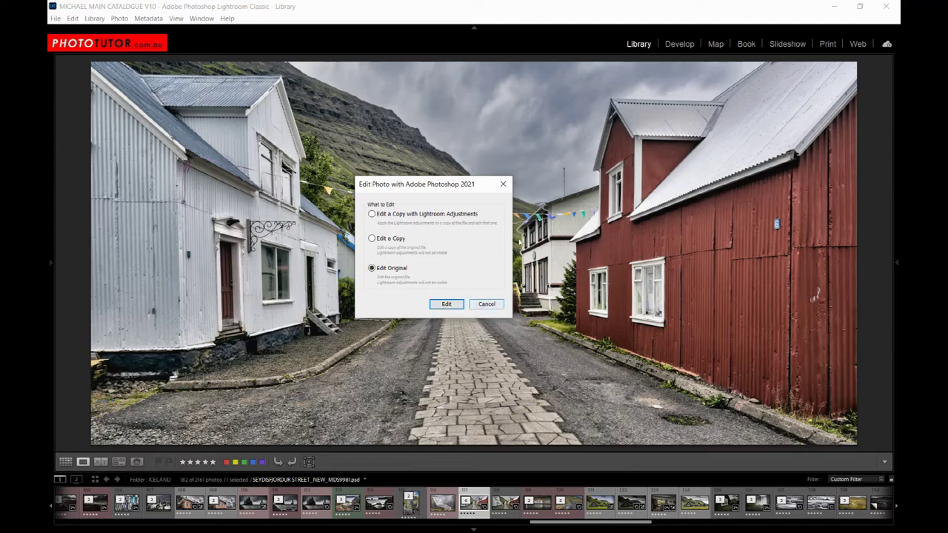
{"action": "left_click", "coordinate": [488, 304]}
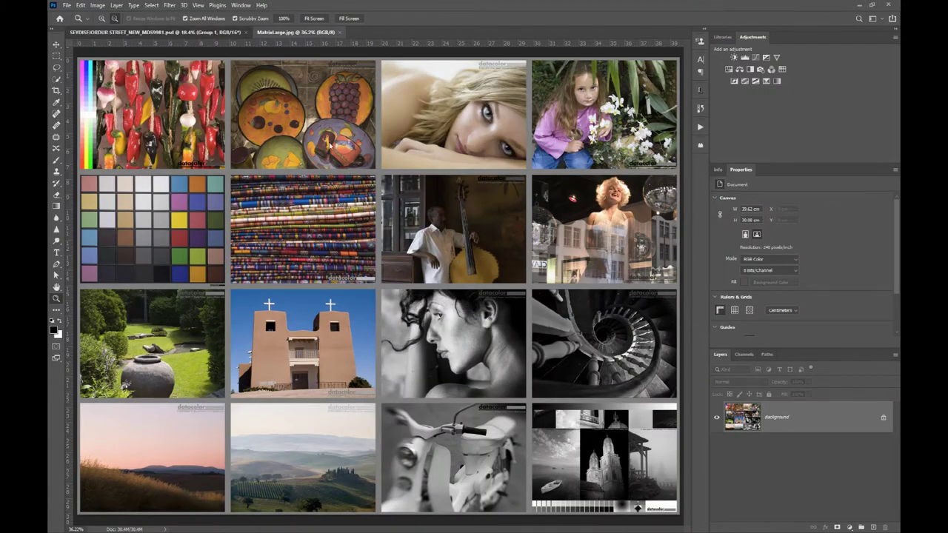
Step: In Photoshop, switch to the street PSD document, review the Color Settings working spaces and policies, and cancel without changes
{"action": "key", "text": "ctrl+Tab"}
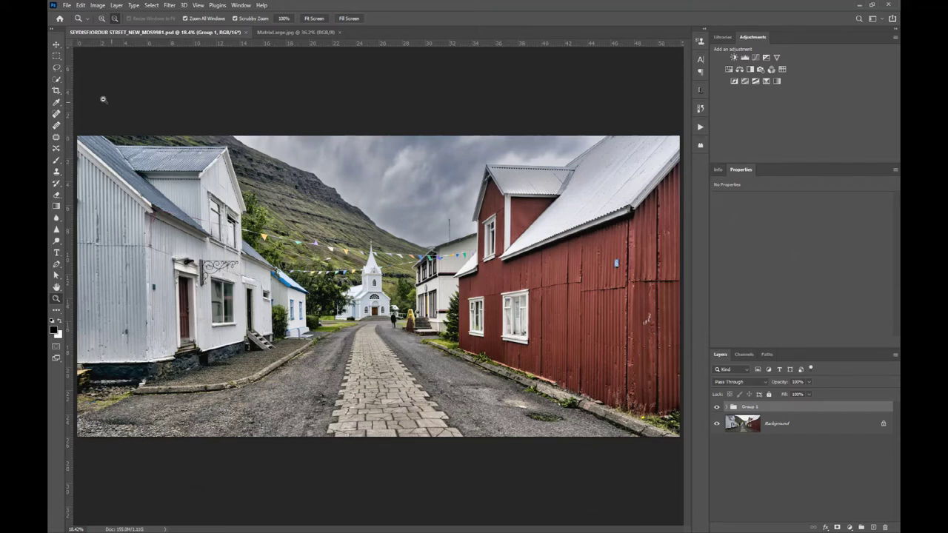
{"action": "left_click", "coordinate": [79, 6]}
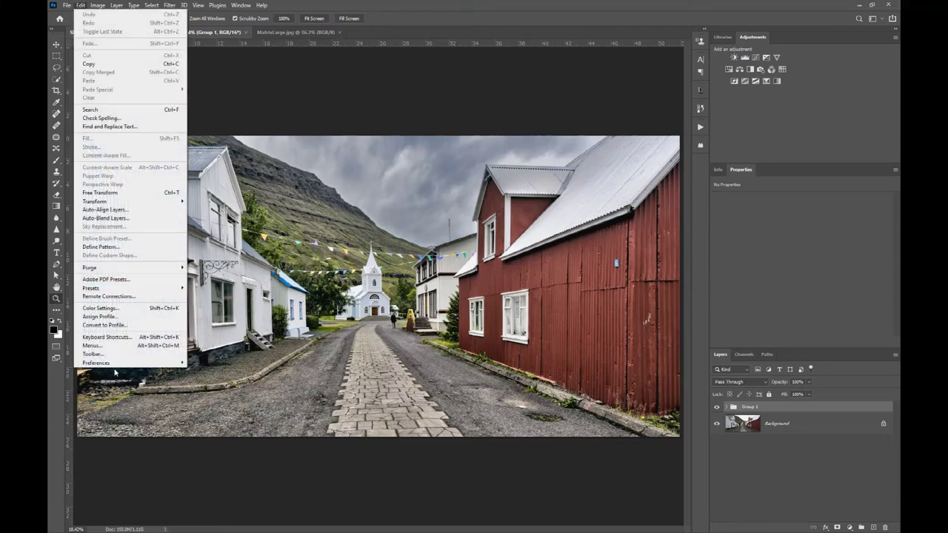
{"action": "mouse_move", "coordinate": [126, 367]}
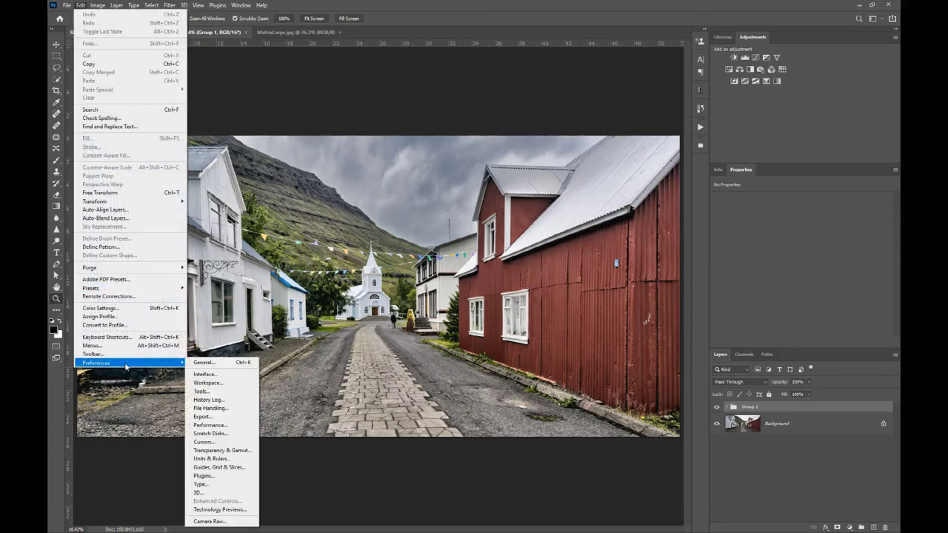
{"action": "left_click", "coordinate": [133, 308]}
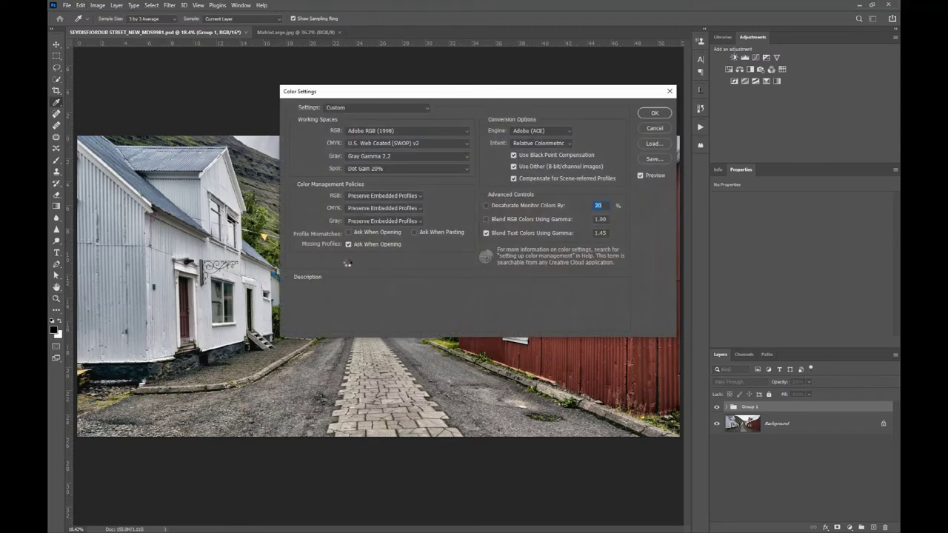
{"action": "mouse_move", "coordinate": [327, 145]}
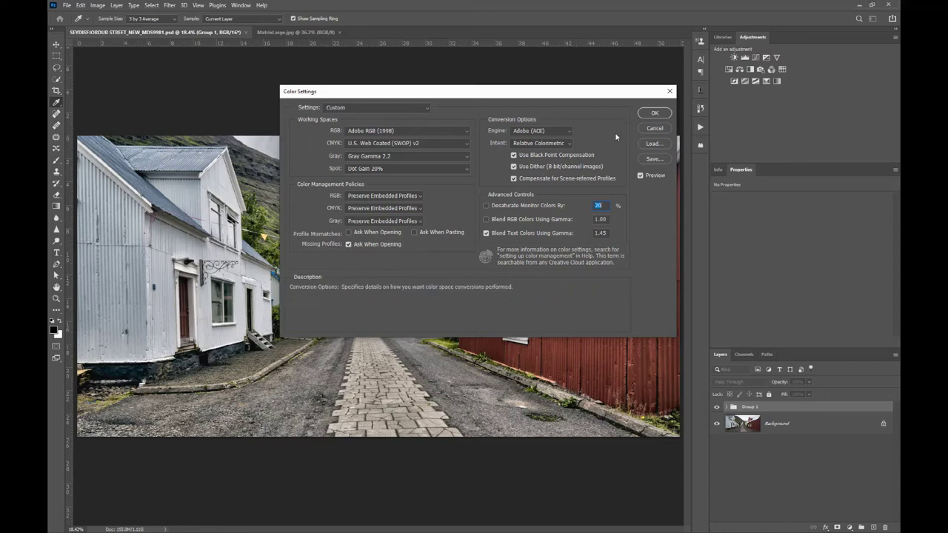
{"action": "left_click", "coordinate": [654, 128]}
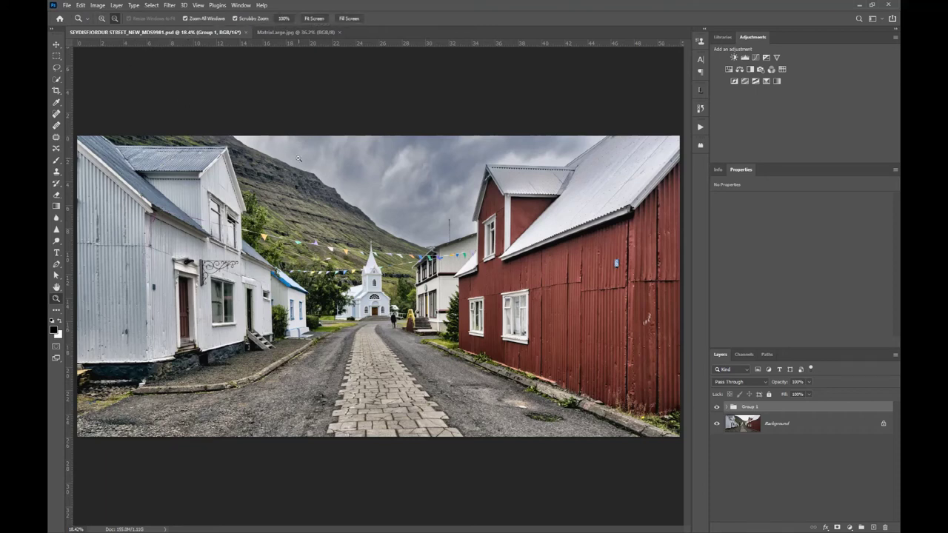
Step: Review the Save As format and ICC profile options for the street PSD, and cancel without saving
{"action": "left_click", "coordinate": [67, 5]}
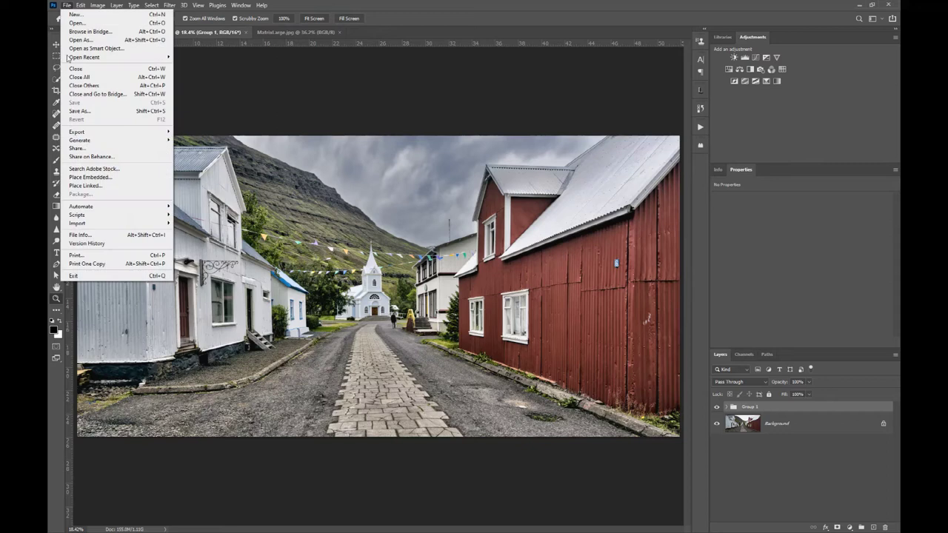
{"action": "left_click", "coordinate": [81, 111]}
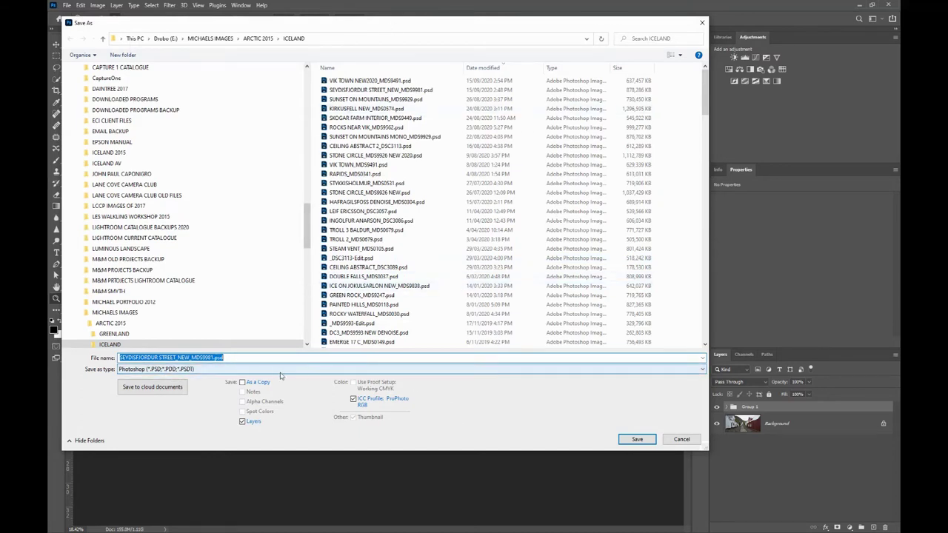
{"action": "left_click", "coordinate": [674, 441]}
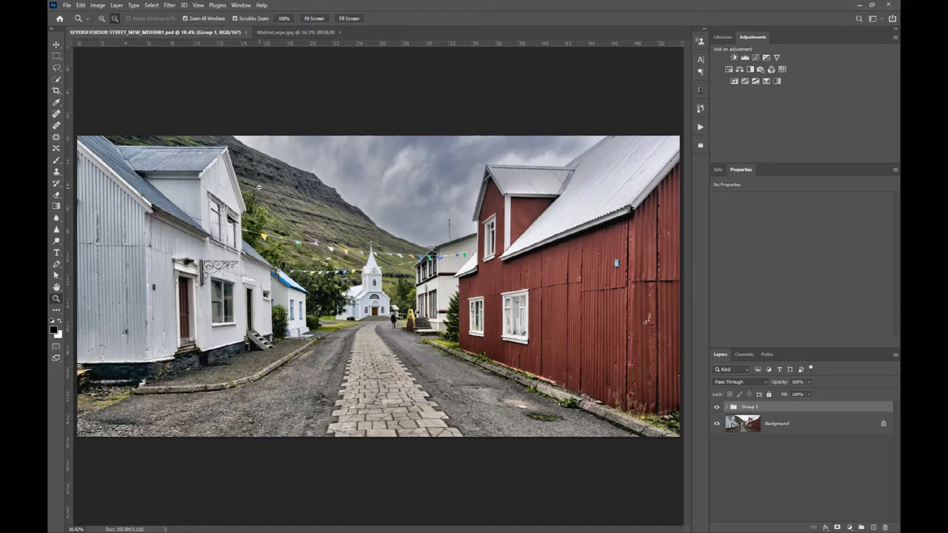
Step: In the File Handling preferences, set Maximize PSD and PSB File Compatibility to Always and confirm
{"action": "left_click", "coordinate": [80, 6]}
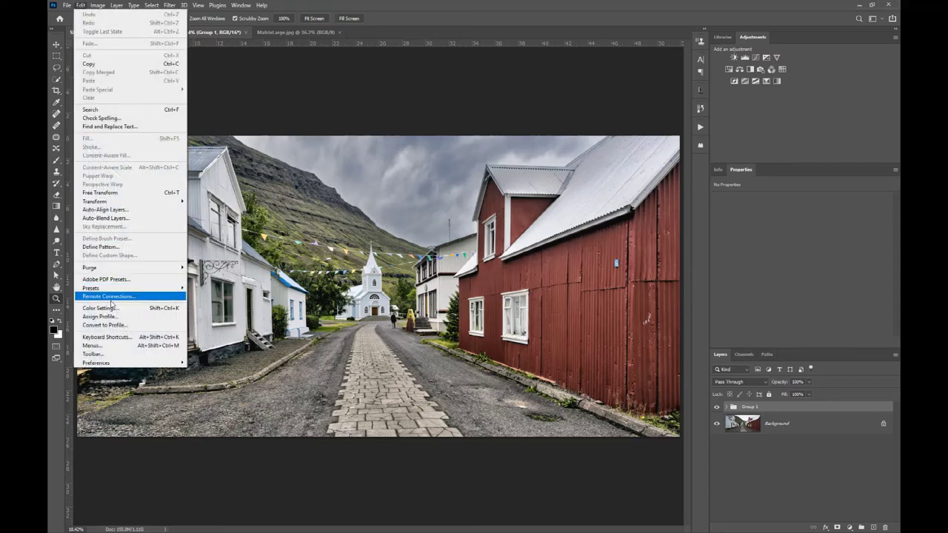
{"action": "mouse_move", "coordinate": [100, 365]}
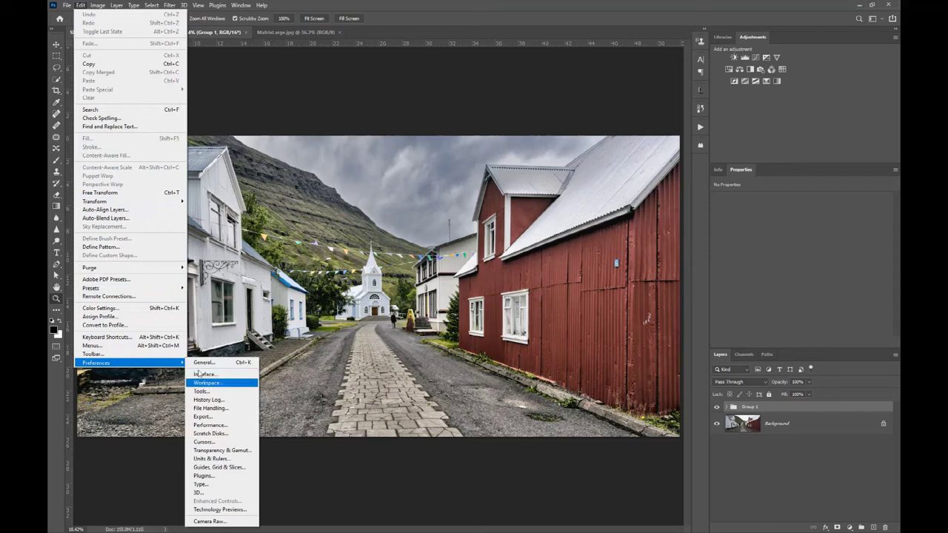
{"action": "left_click", "coordinate": [200, 409]}
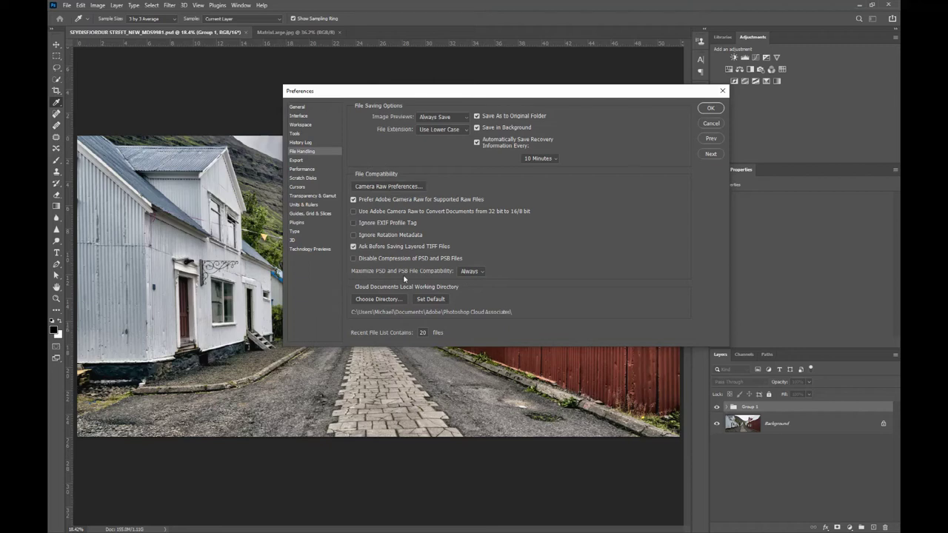
{"action": "left_click", "coordinate": [468, 271]}
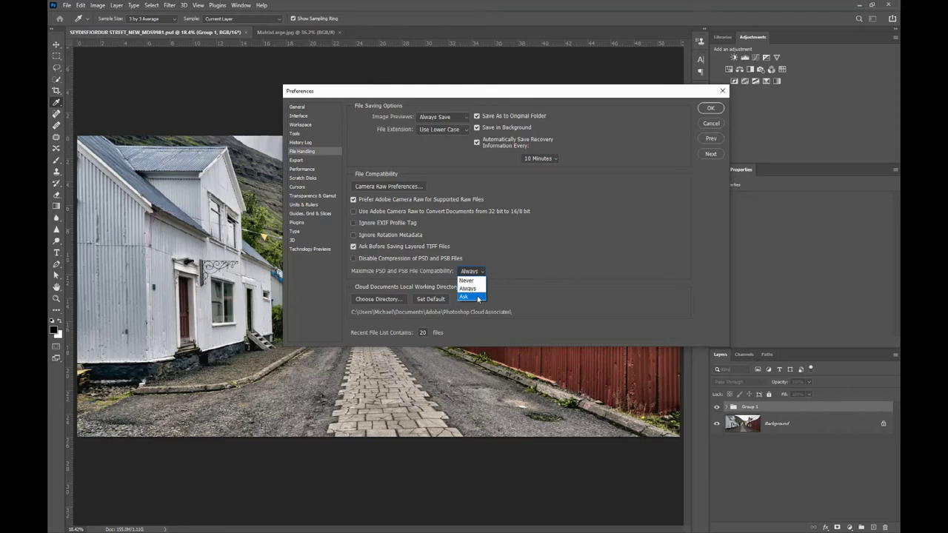
{"action": "left_click", "coordinate": [482, 274]}
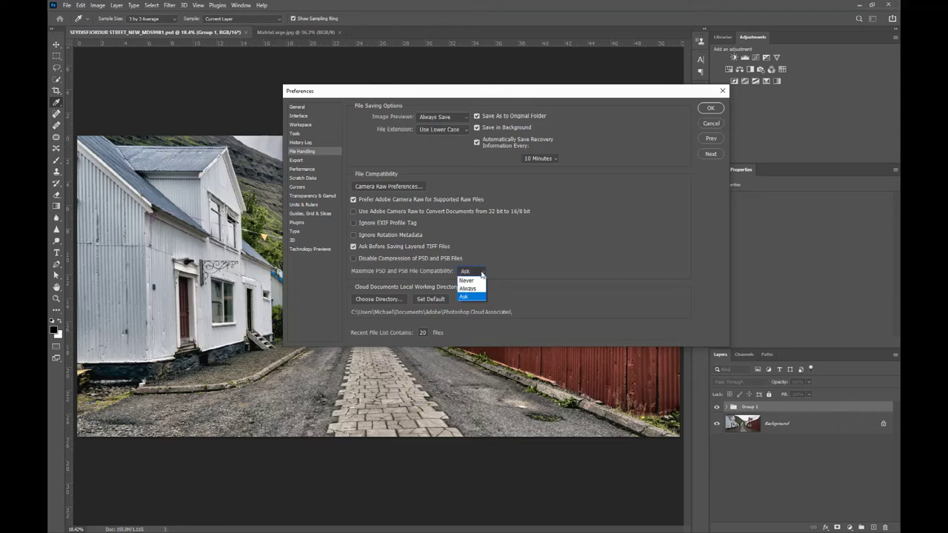
{"action": "left_click", "coordinate": [475, 287]}
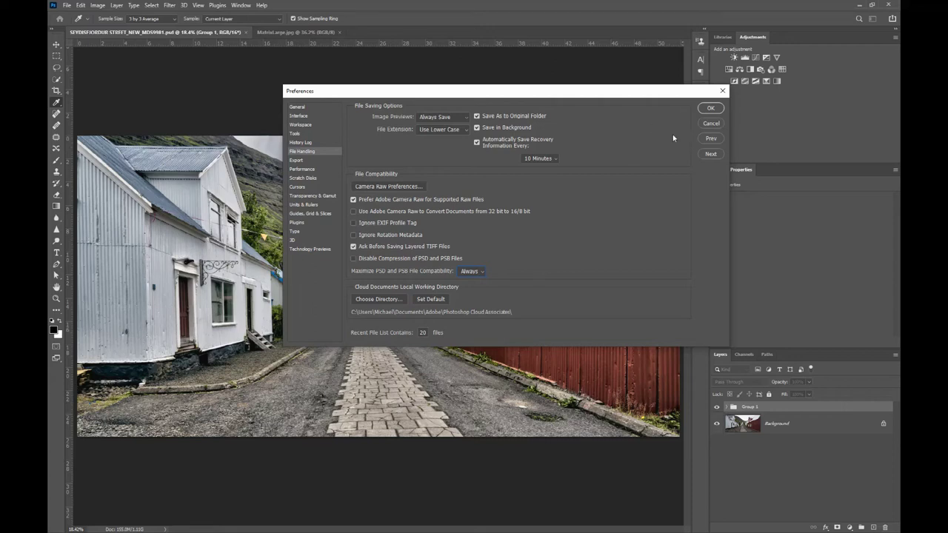
{"action": "left_click", "coordinate": [708, 109]}
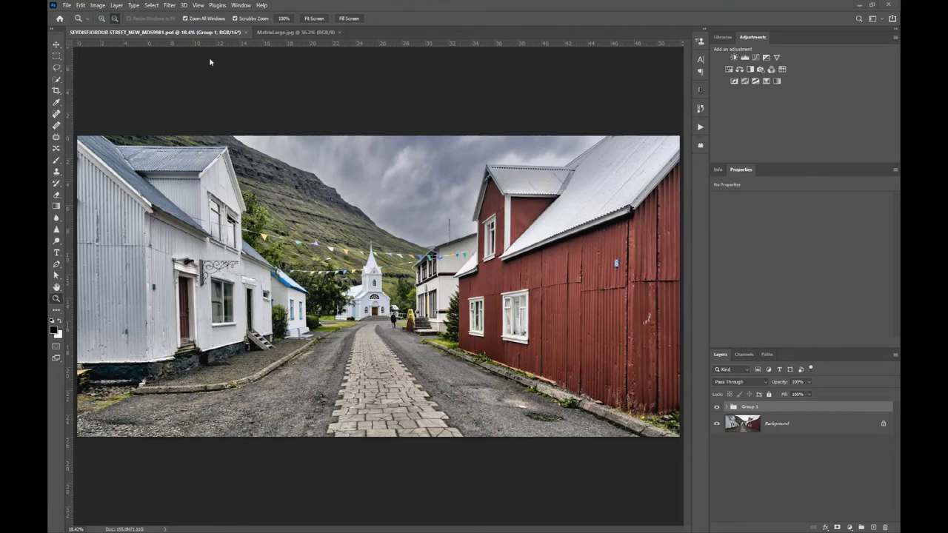
Step: Show MatrixLarge.jpg and compare it under ColorNavigator's Photography, ISO 3664 80cd 0.4cd 6500K 2.20, PHOTOGRAPHY 80cd 5500K 2.20 and Printing targets
{"action": "left_click", "coordinate": [295, 32]}
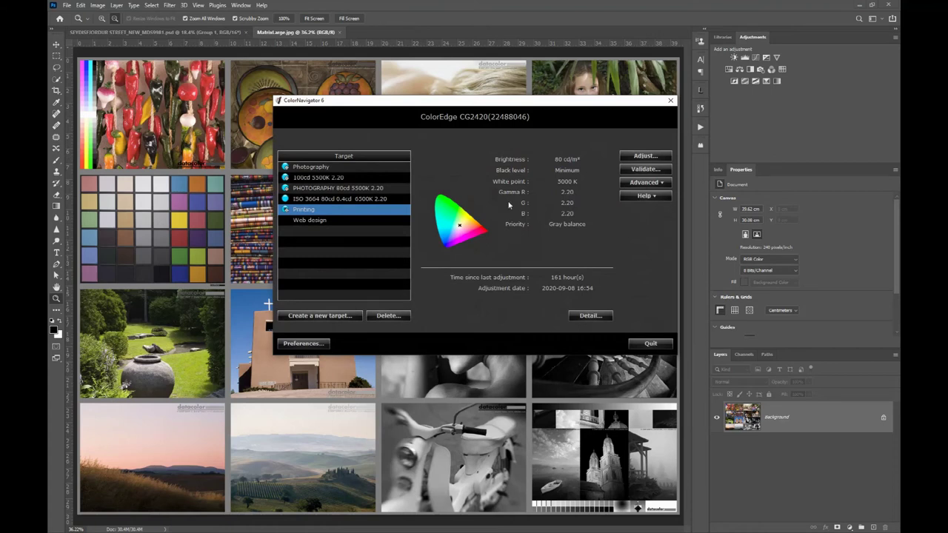
{"action": "left_click_drag", "start_coordinate": [503, 105], "coordinate": [659, 88]}
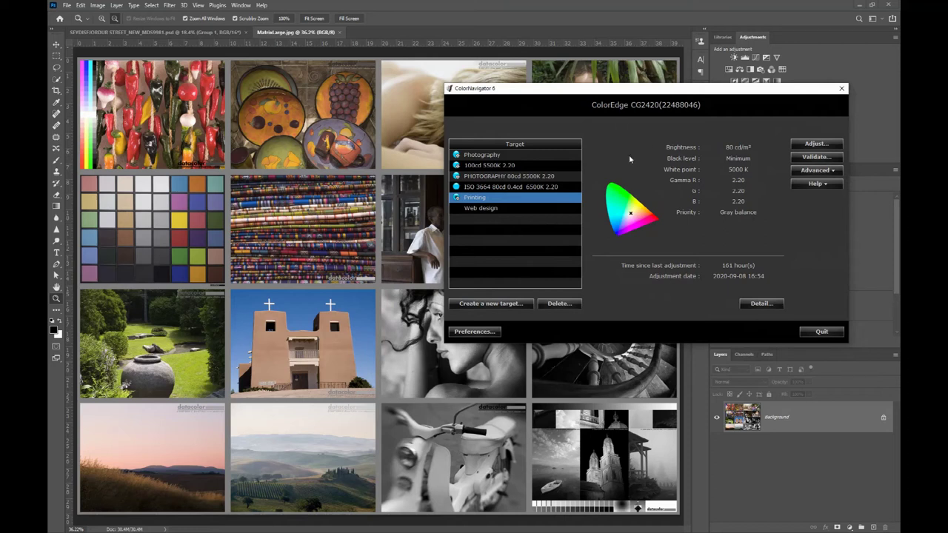
{"action": "left_click", "coordinate": [532, 156]}
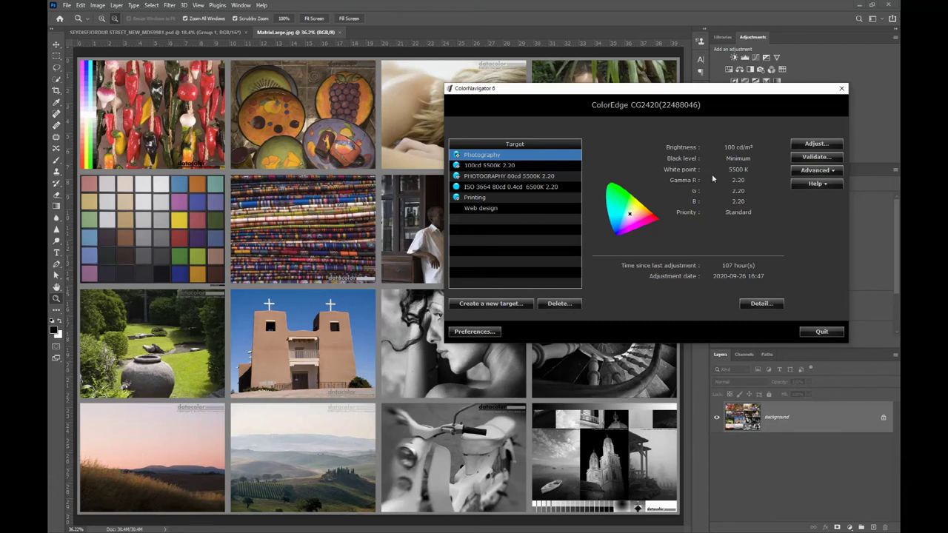
{"action": "left_click", "coordinate": [505, 189]}
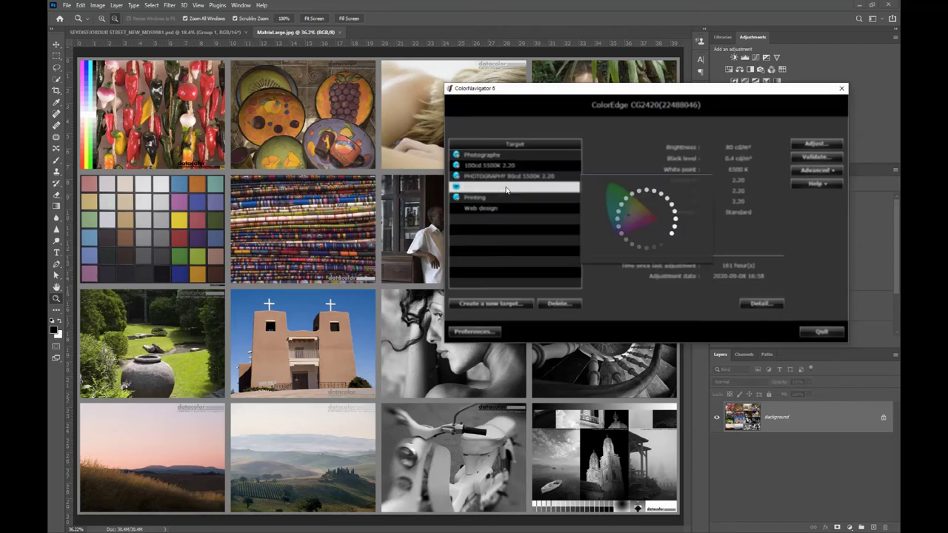
{"action": "left_click_drag", "start_coordinate": [674, 88], "coordinate": [713, 34]}
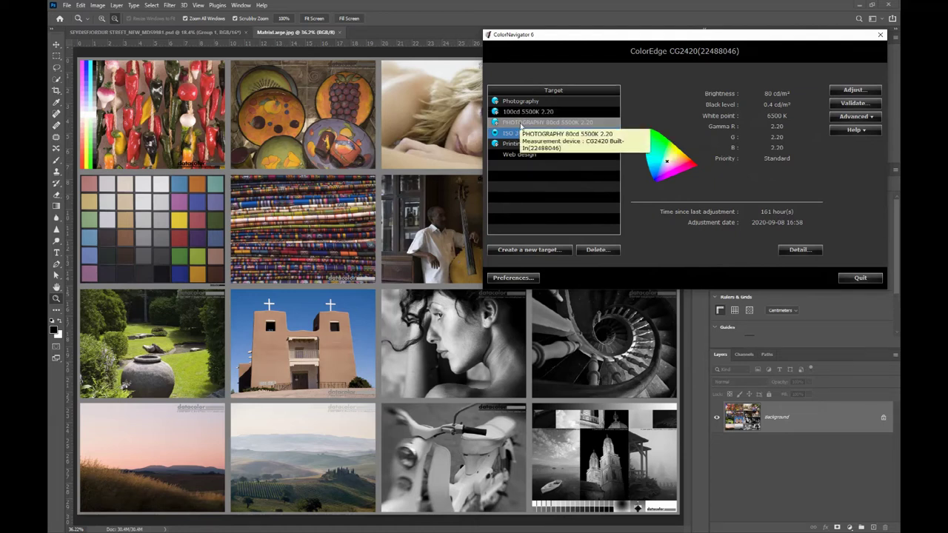
{"action": "left_click", "coordinate": [520, 124]}
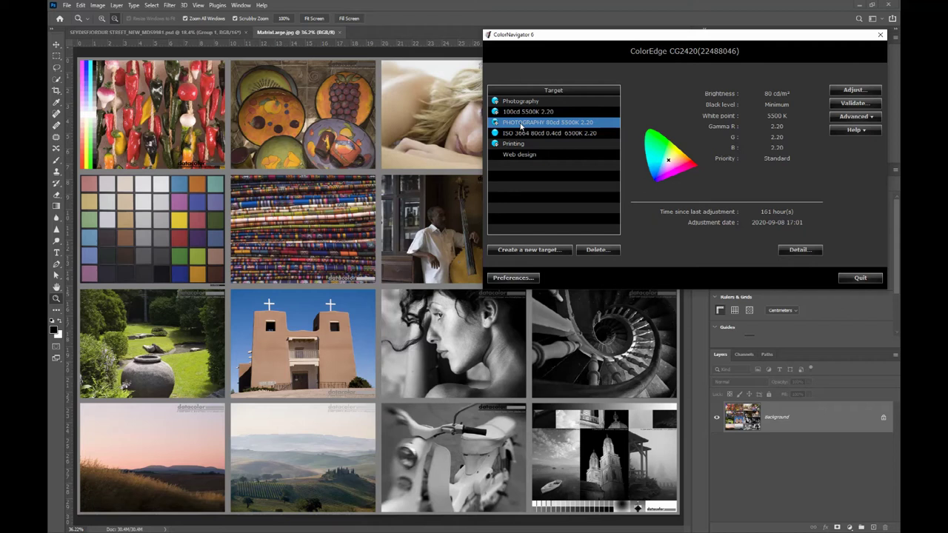
{"action": "left_click", "coordinate": [514, 144]}
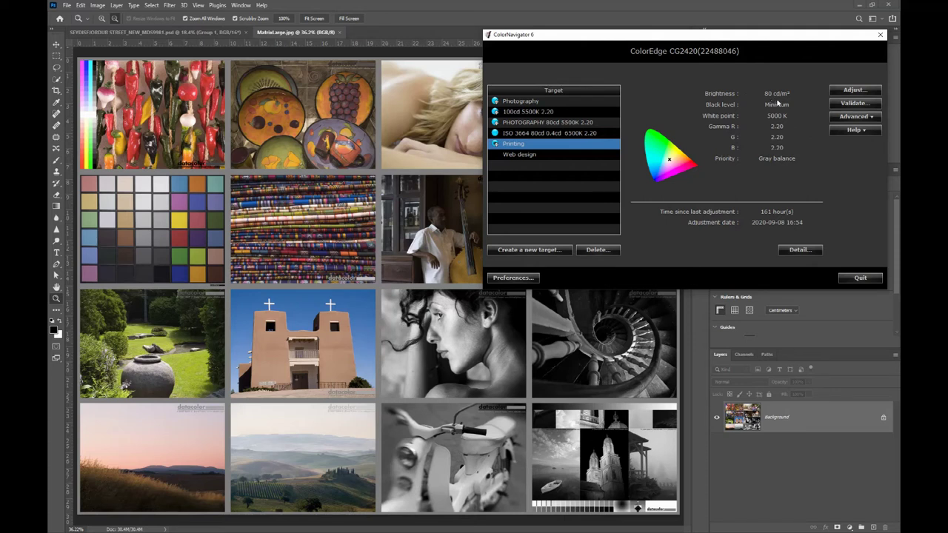
Step: Compare the ISO 3664 80cd 0.4cd 6500K 2.20 target with the Printing target in ColorNavigator, and quit the program
{"action": "left_click", "coordinate": [579, 135]}
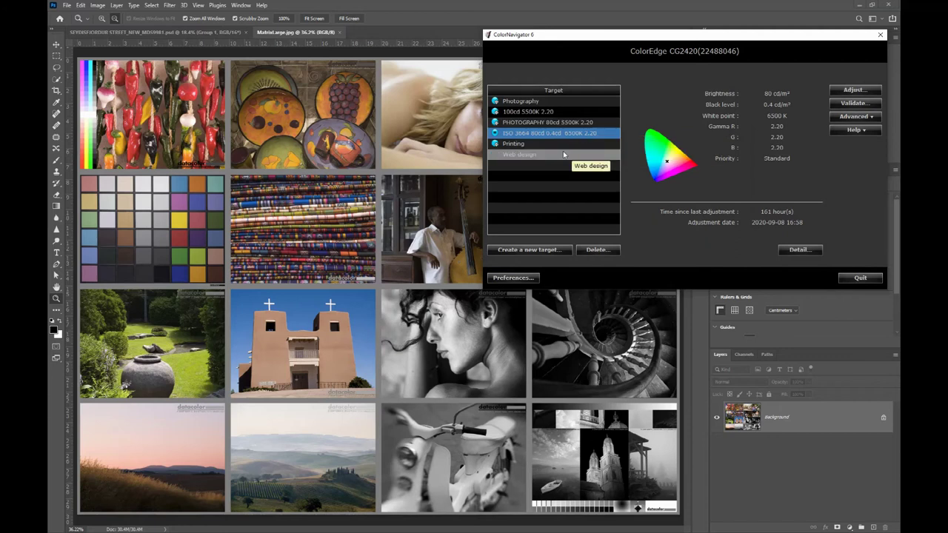
{"action": "left_click", "coordinate": [567, 149]}
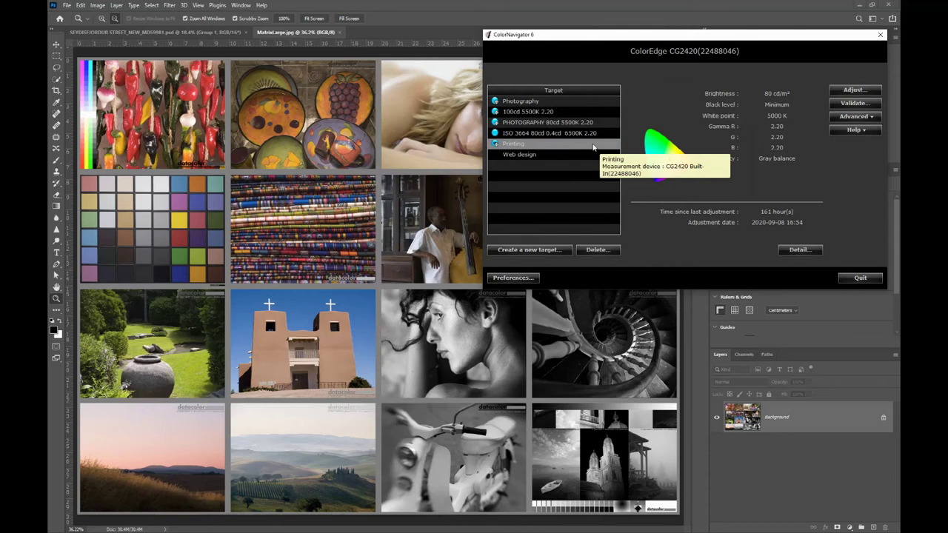
{"action": "left_click", "coordinate": [859, 280]}
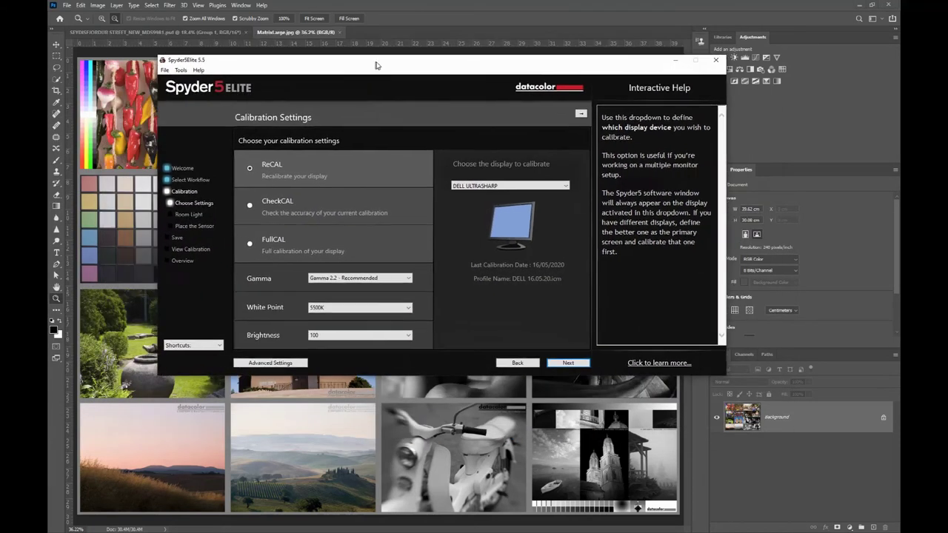
Step: In Spyder5Elite, review the gamma, white point and brightness options, keep 5500K and 100, and close without calibrating
{"action": "left_click_drag", "start_coordinate": [361, 68], "coordinate": [375, 34]}
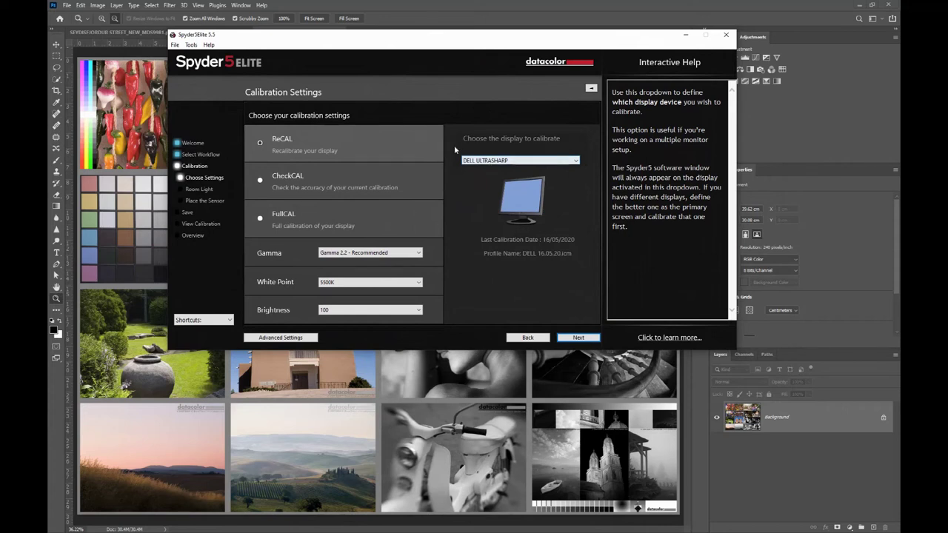
{"action": "mouse_move", "coordinate": [416, 224]}
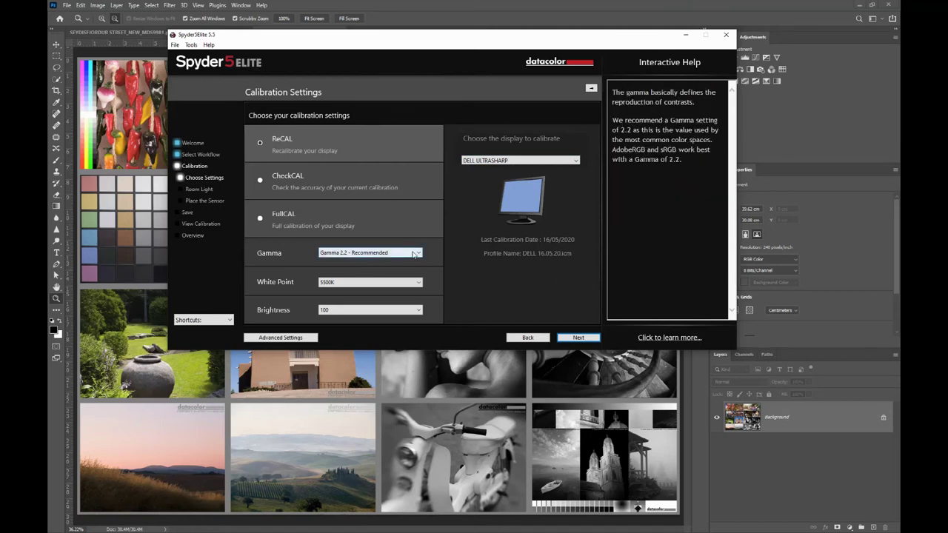
{"action": "left_click", "coordinate": [406, 283]}
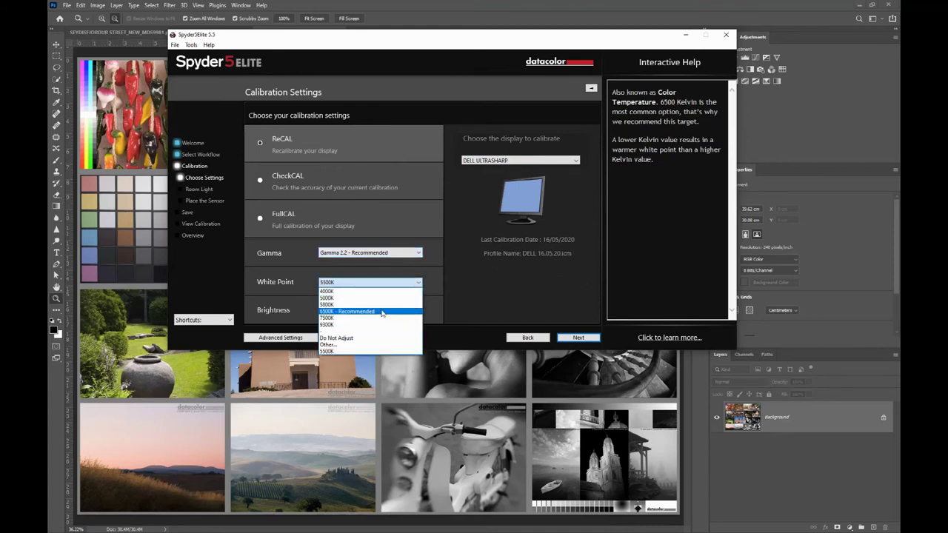
{"action": "left_click", "coordinate": [356, 353]}
{"action": "mouse_move", "coordinate": [358, 305]}
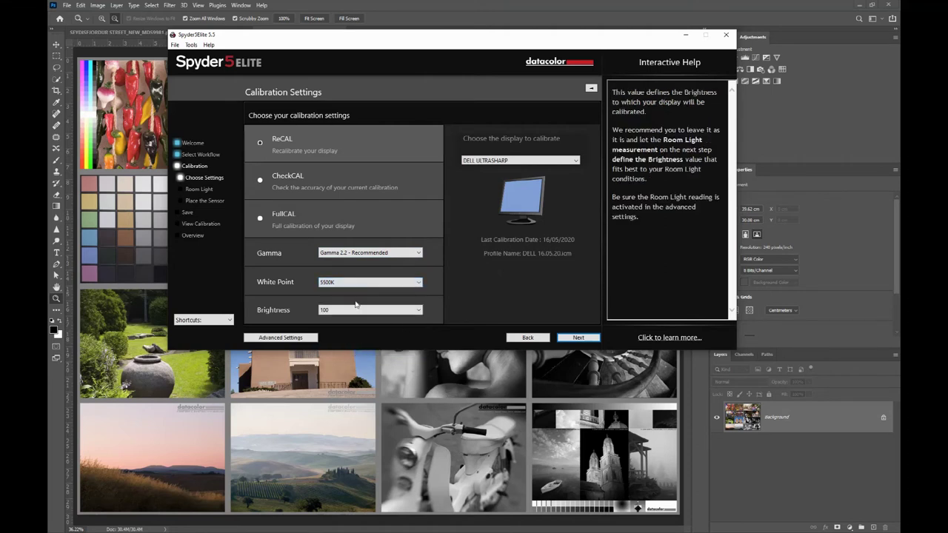
{"action": "left_click", "coordinate": [416, 311]}
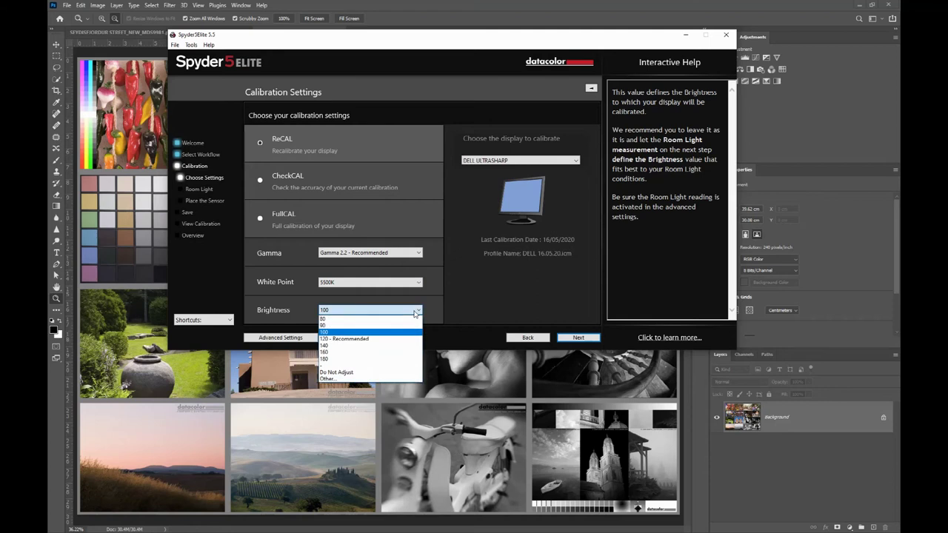
{"action": "left_click", "coordinate": [351, 333]}
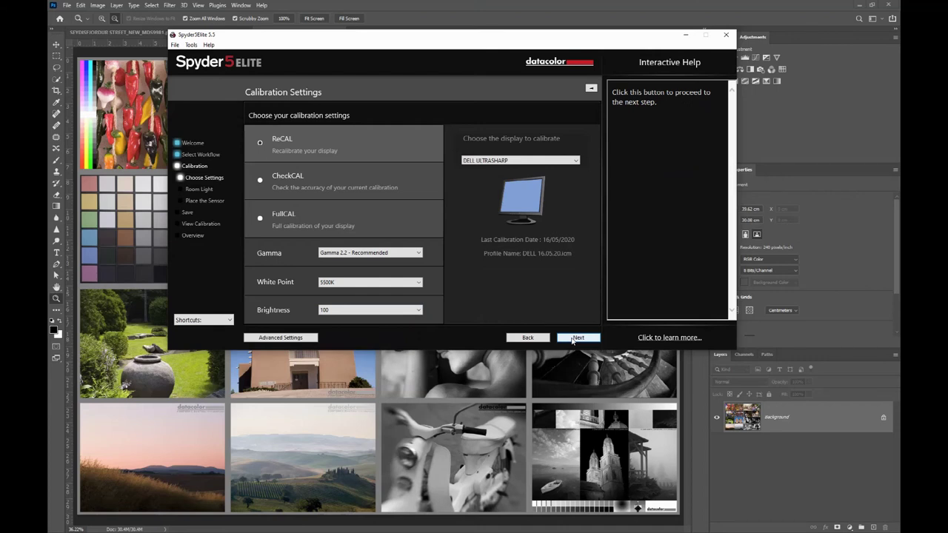
{"action": "left_click", "coordinate": [729, 36]}
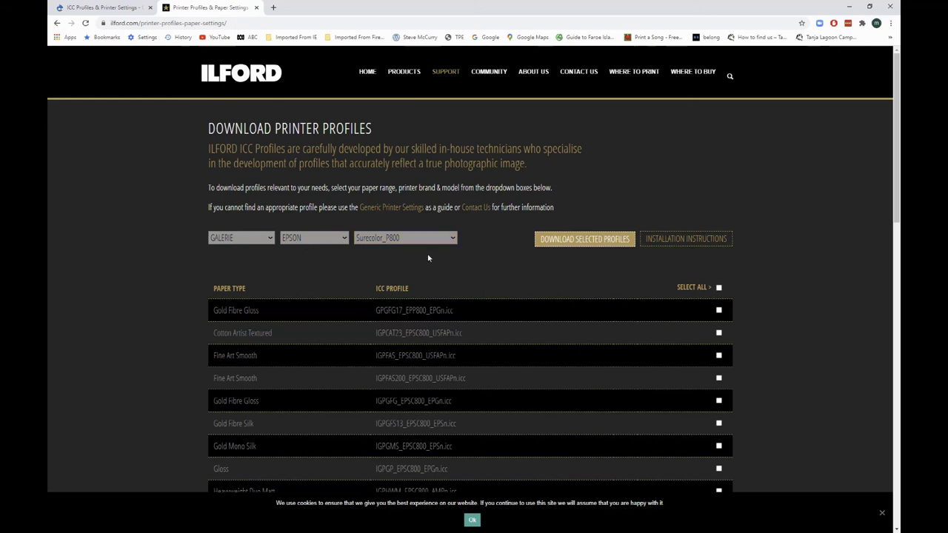
Step: On the Ilford printer profiles page, examine the GALERIE paper types and ICC profiles for the EPSON Surecolor_P800
{"action": "scroll", "coordinate": [324, 314], "scroll_direction": "down", "scroll_amount": 2}
{"action": "scroll", "coordinate": [323, 316], "scroll_direction": "down", "scroll_amount": 1}
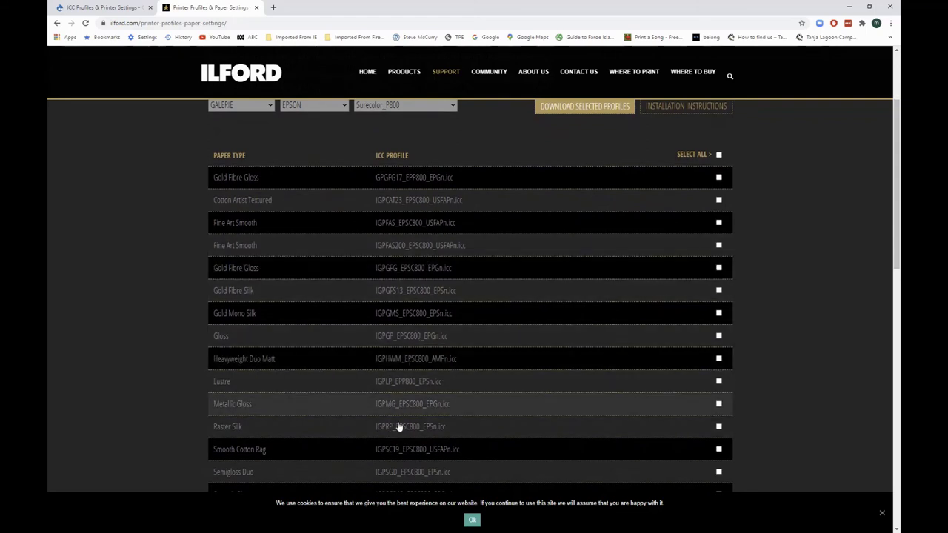
{"action": "scroll", "coordinate": [406, 437], "scroll_direction": "down", "scroll_amount": 2}
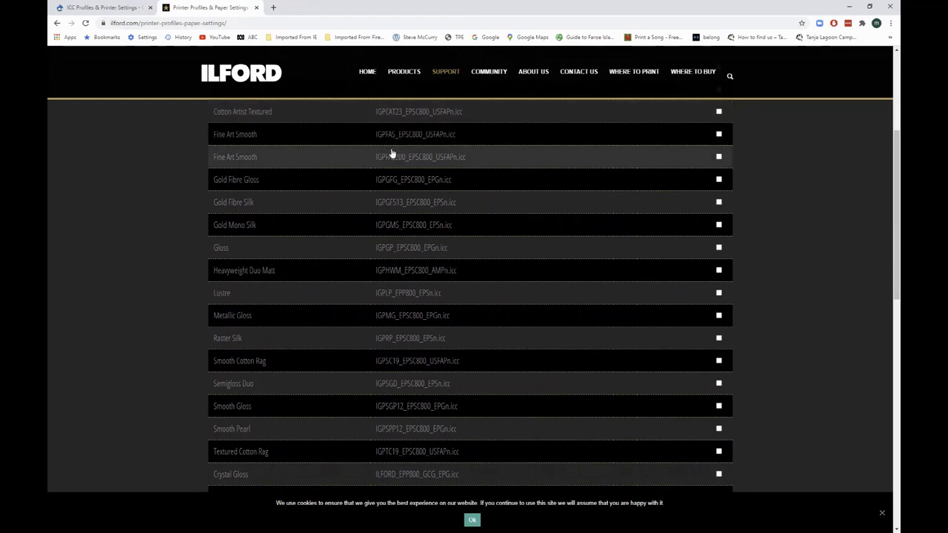
{"action": "scroll", "coordinate": [392, 153], "scroll_direction": "up", "scroll_amount": 5}
Step: On the Canson Infinity ICC profiles page, list the papers for the EPSON Sure Color P800 and select Aquarelle Rag 310 g/m²
{"action": "left_click", "coordinate": [88, 9]}
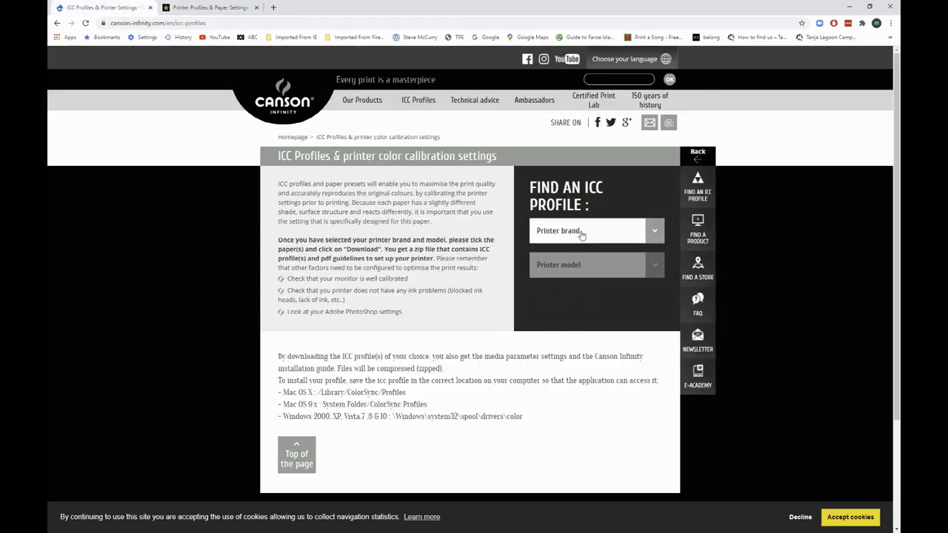
{"action": "left_click", "coordinate": [651, 235]}
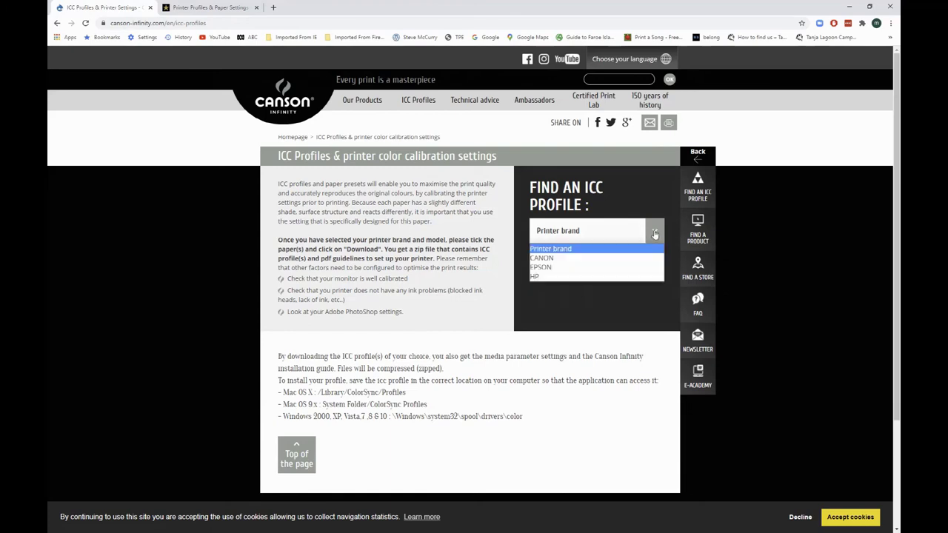
{"action": "left_click", "coordinate": [561, 271]}
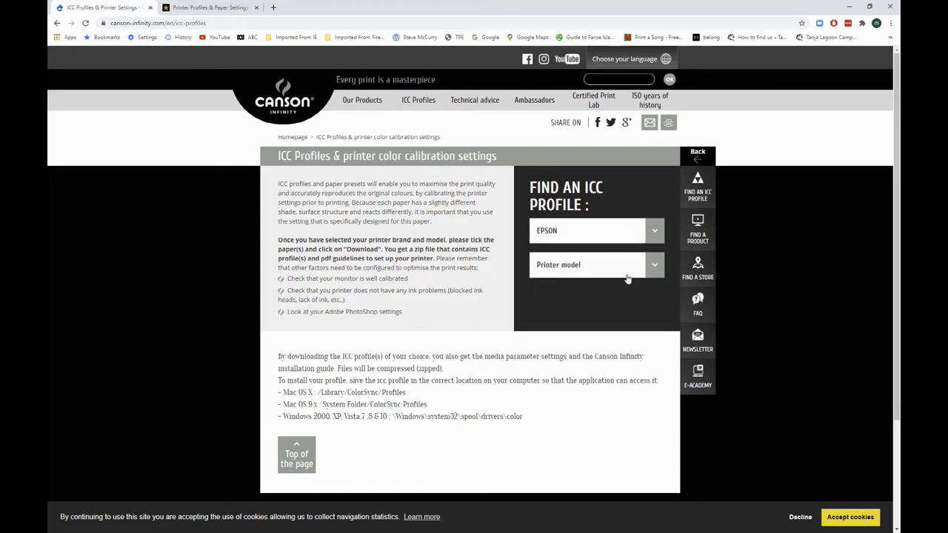
{"action": "left_click", "coordinate": [623, 266]}
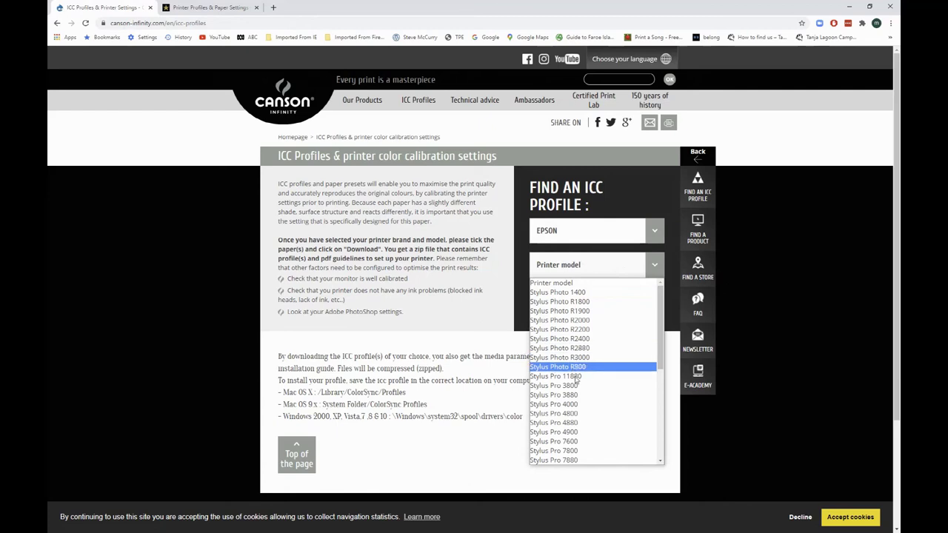
{"action": "scroll", "coordinate": [574, 359], "scroll_direction": "down", "scroll_amount": 5}
{"action": "scroll", "coordinate": [578, 392], "scroll_direction": "down", "scroll_amount": 2}
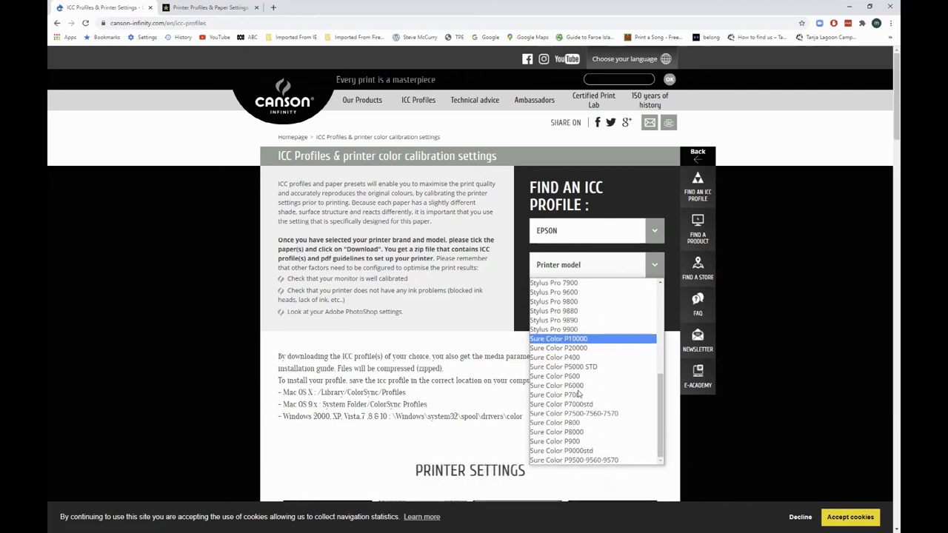
{"action": "left_click", "coordinate": [584, 423]}
{"action": "scroll", "coordinate": [227, 215], "scroll_direction": "down", "scroll_amount": 4}
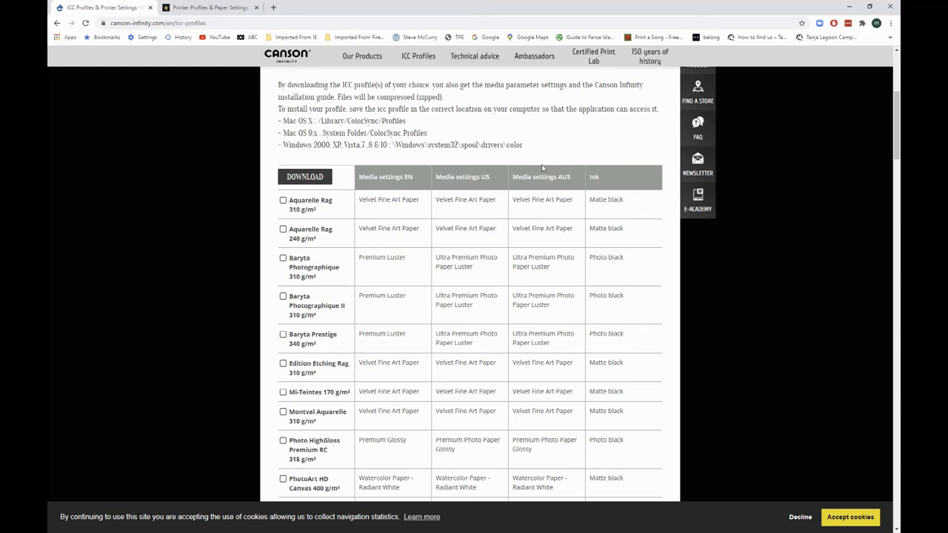
{"action": "left_click", "coordinate": [282, 201]}
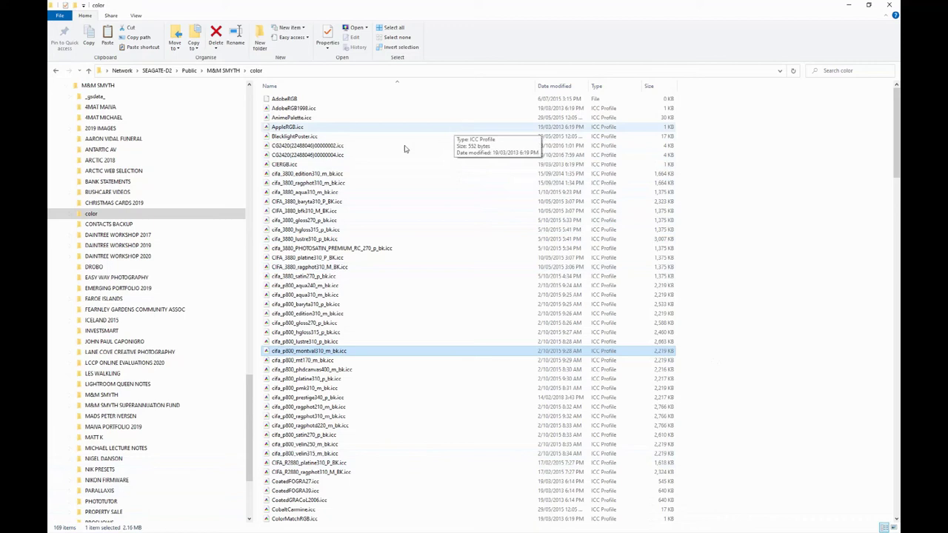
Step: Look through the color folder's ICC profiles for the Canson, Epson 3880 and SC-P800 paper profiles
{"action": "scroll", "coordinate": [307, 386], "scroll_direction": "down", "scroll_amount": 7}
{"action": "scroll", "coordinate": [307, 387], "scroll_direction": "down", "scroll_amount": 16}
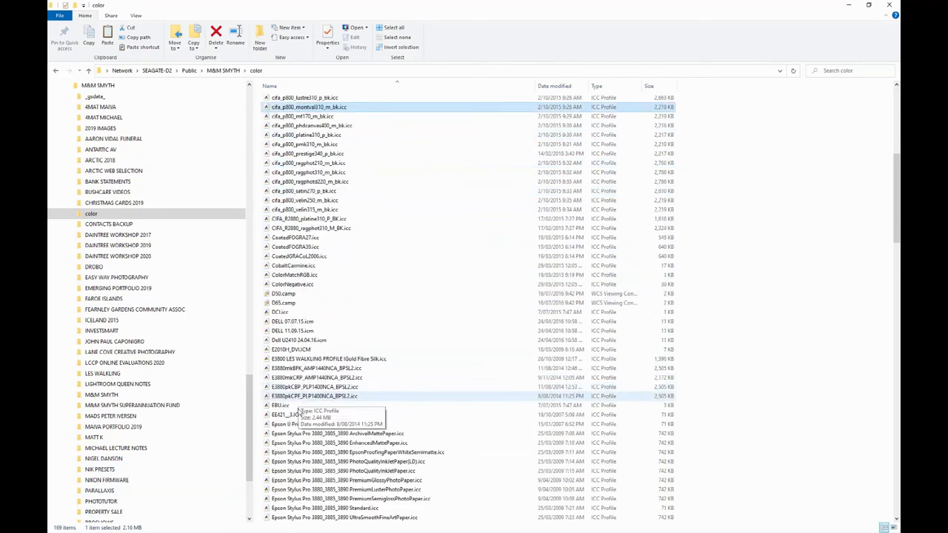
{"action": "scroll", "coordinate": [312, 453], "scroll_direction": "up", "scroll_amount": 3}
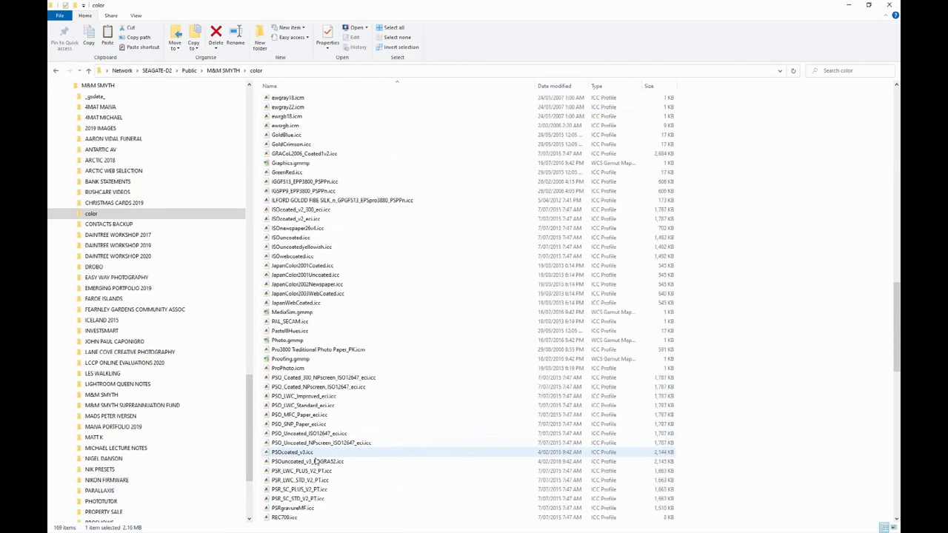
{"action": "scroll", "coordinate": [330, 482], "scroll_direction": "up", "scroll_amount": 10}
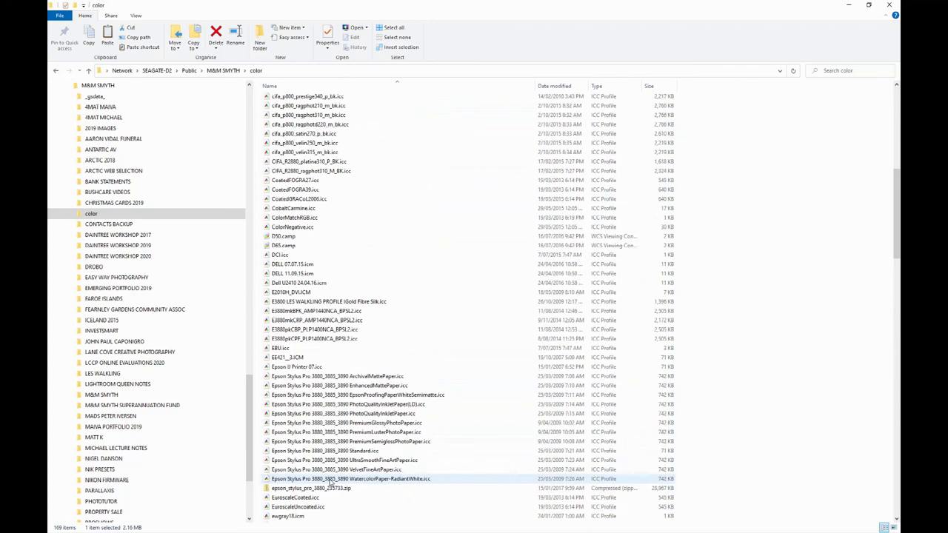
{"action": "scroll", "coordinate": [328, 482], "scroll_direction": "down", "scroll_amount": 17}
{"action": "scroll", "coordinate": [320, 443], "scroll_direction": "down", "scroll_amount": 9}
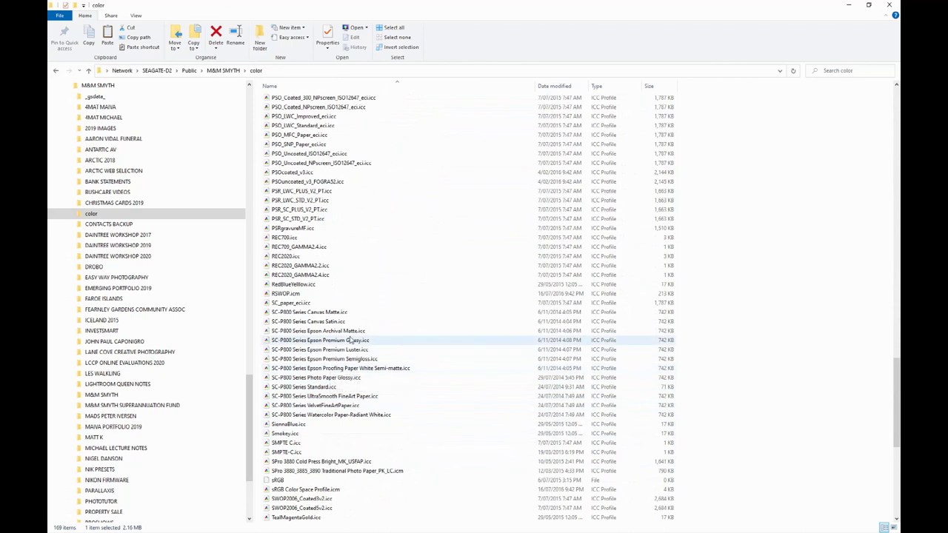
{"action": "scroll", "coordinate": [351, 340], "scroll_direction": "up", "scroll_amount": 7}
{"action": "scroll", "coordinate": [351, 339], "scroll_direction": "up", "scroll_amount": 20}
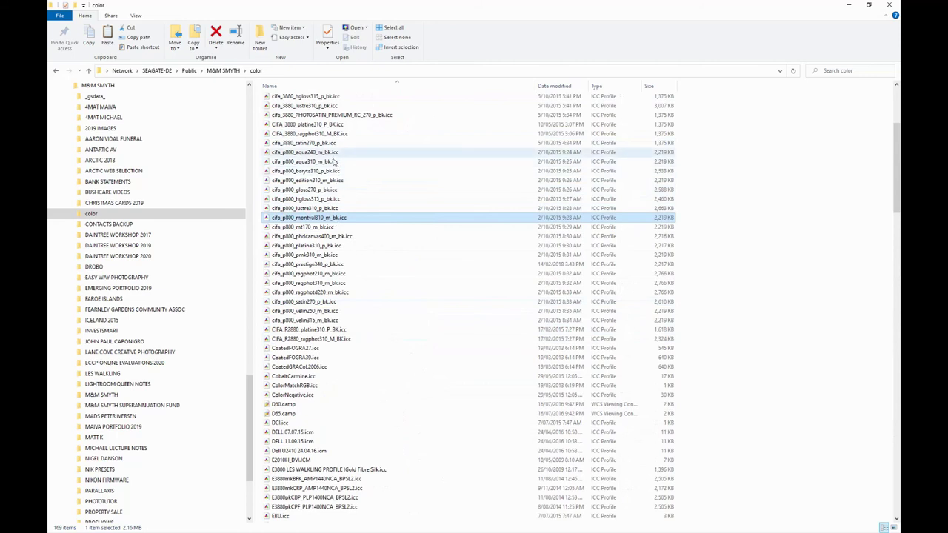
{"action": "scroll", "coordinate": [333, 154], "scroll_direction": "up", "scroll_amount": 1}
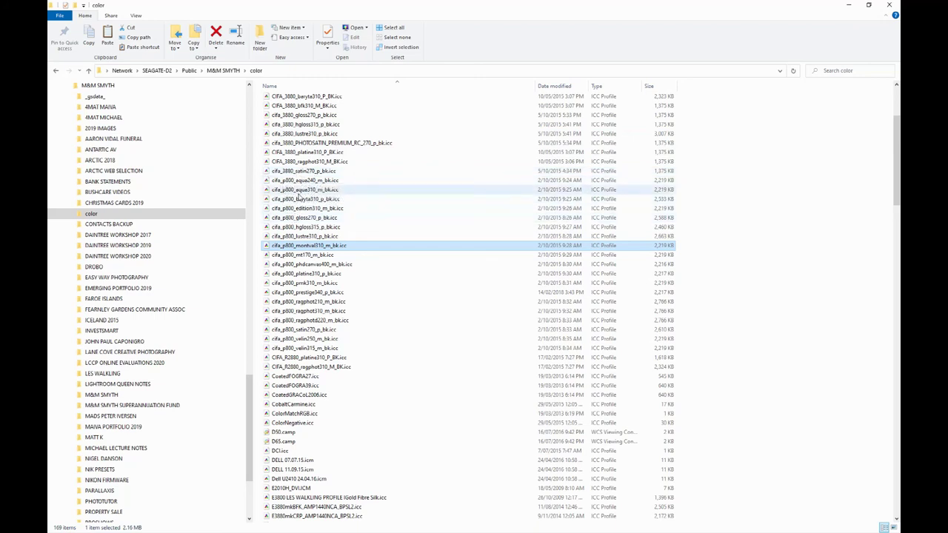
Step: Install the cifa_p800_aqua310_m_bk.icc profile from the color folder and close the folder window
{"action": "left_click", "coordinate": [301, 191]}
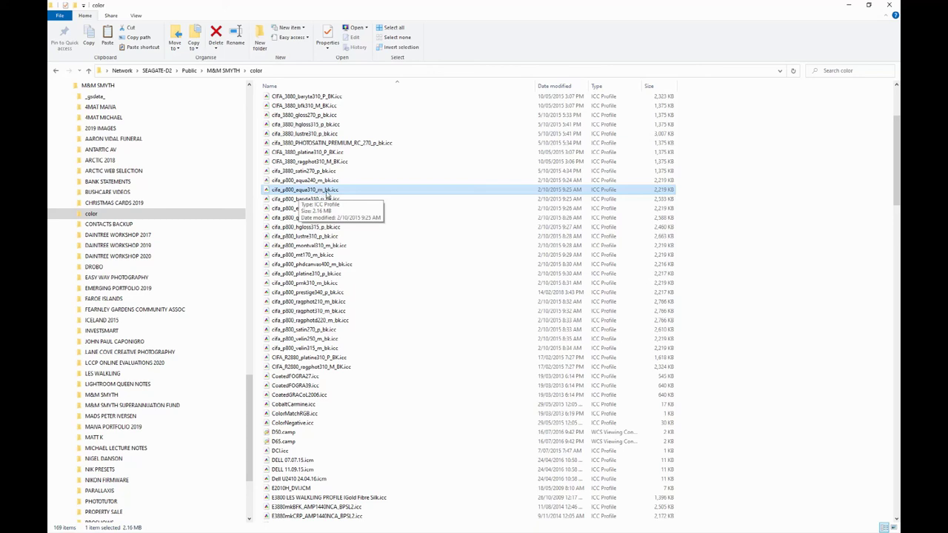
{"action": "right_click", "coordinate": [350, 194]}
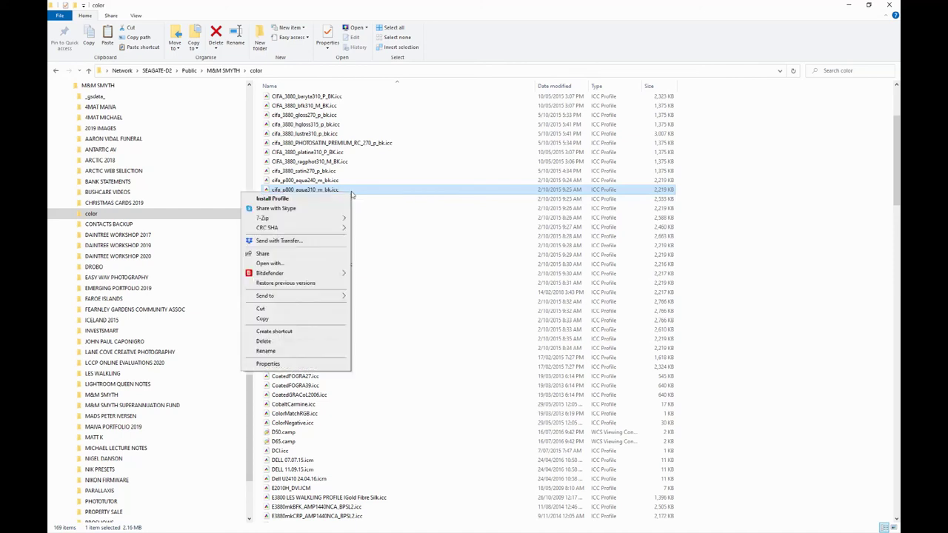
{"action": "left_click", "coordinate": [293, 199]}
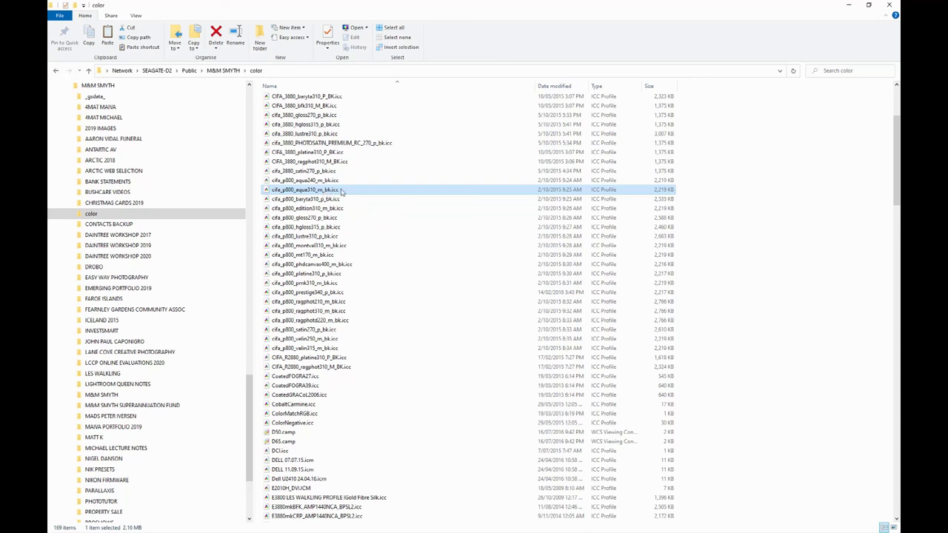
{"action": "left_click", "coordinate": [894, 6]}
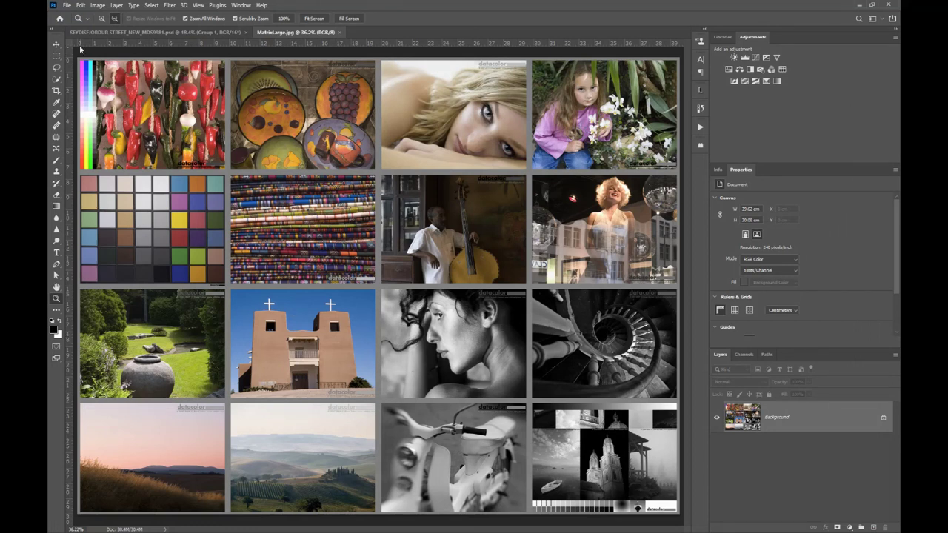
Step: In Photoshop's print settings for MatrixLarge.jpg, choose the printer profile cifa_p800_aqua310_m_bk.icc (Media Setting : Velvet FAP)
{"action": "left_click", "coordinate": [67, 6]}
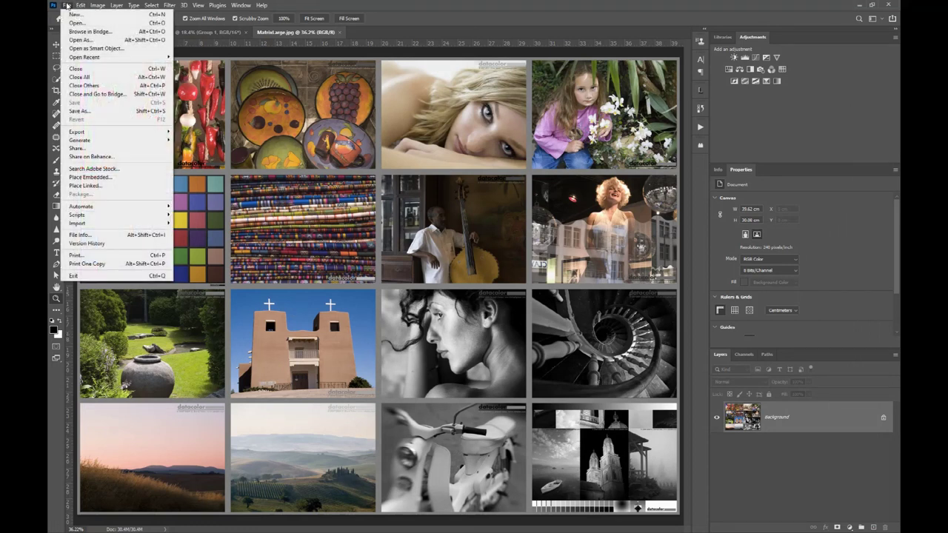
{"action": "left_click", "coordinate": [111, 256]}
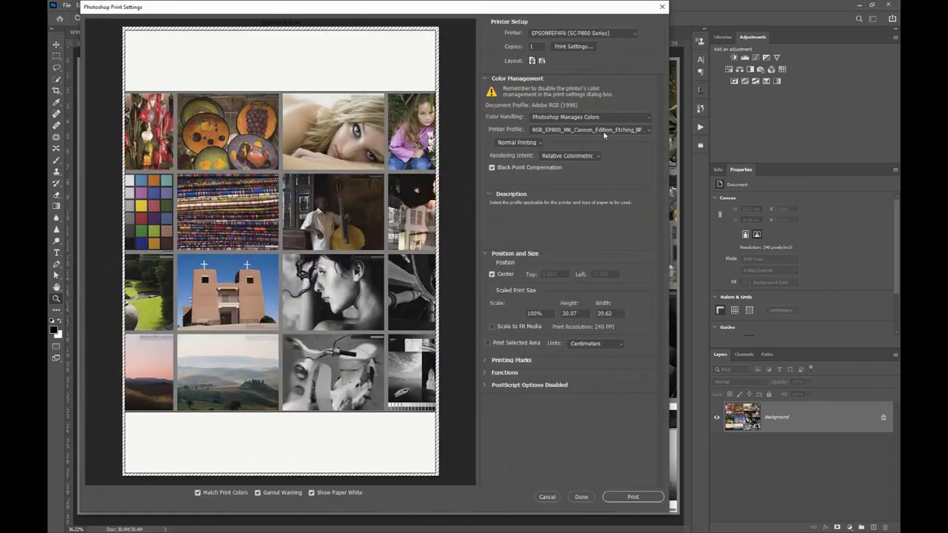
{"action": "left_click", "coordinate": [603, 130]}
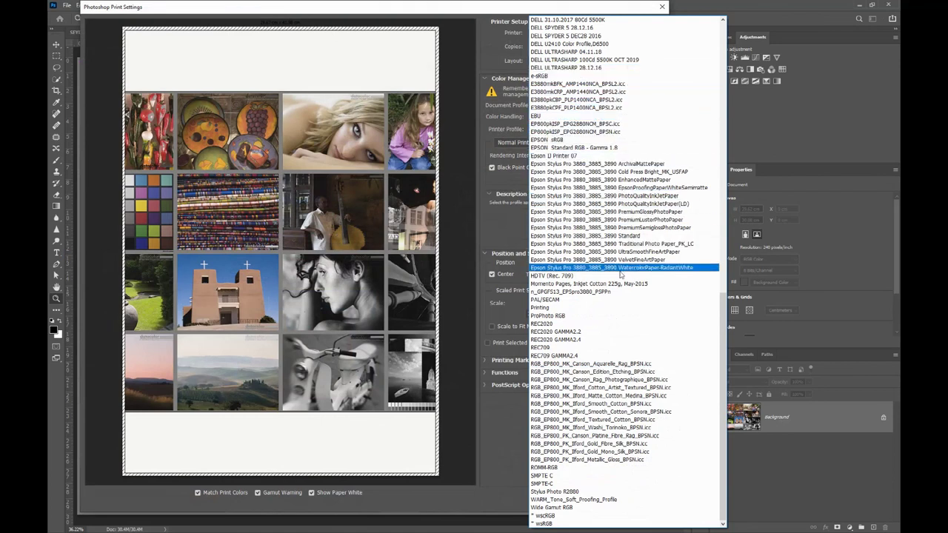
{"action": "scroll", "coordinate": [630, 336], "scroll_direction": "up", "scroll_amount": 1}
{"action": "scroll", "coordinate": [630, 336], "scroll_direction": "up", "scroll_amount": 10}
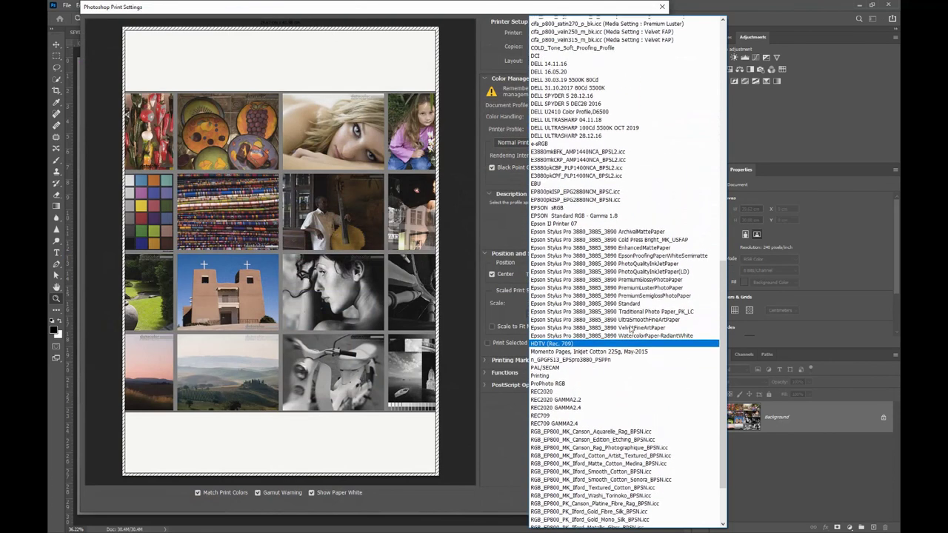
{"action": "scroll", "coordinate": [630, 170], "scroll_direction": "up", "scroll_amount": 7}
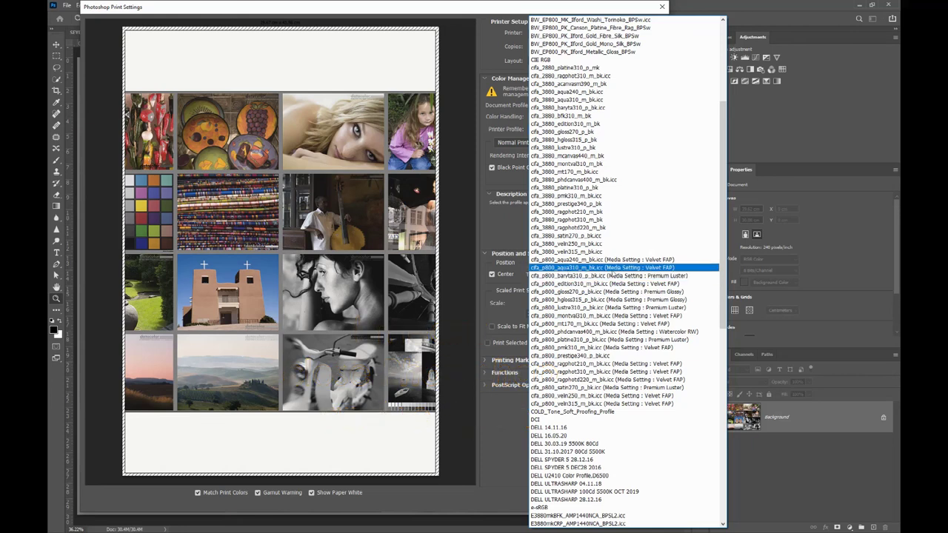
{"action": "left_click", "coordinate": [613, 268]}
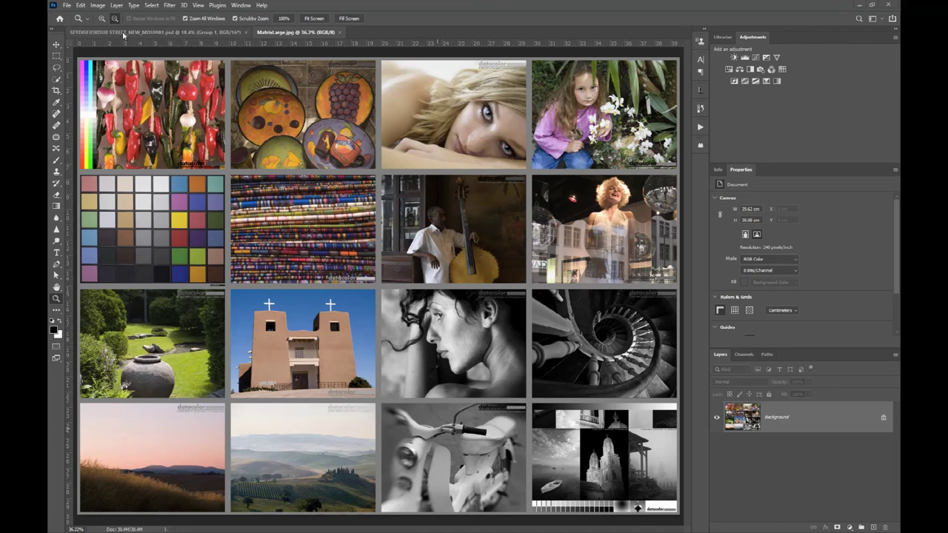
Step: Switch to the street PSD document
{"action": "key", "text": "ctrl+Tab"}
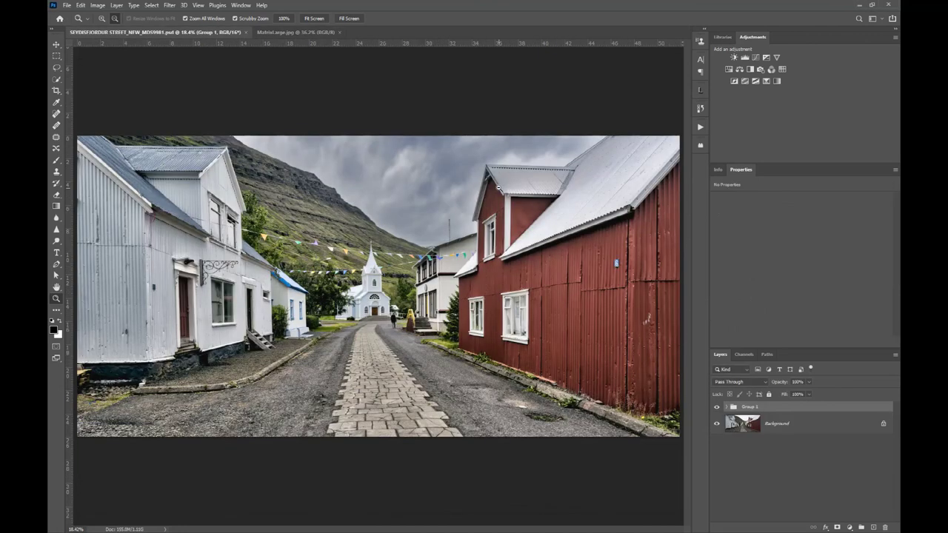